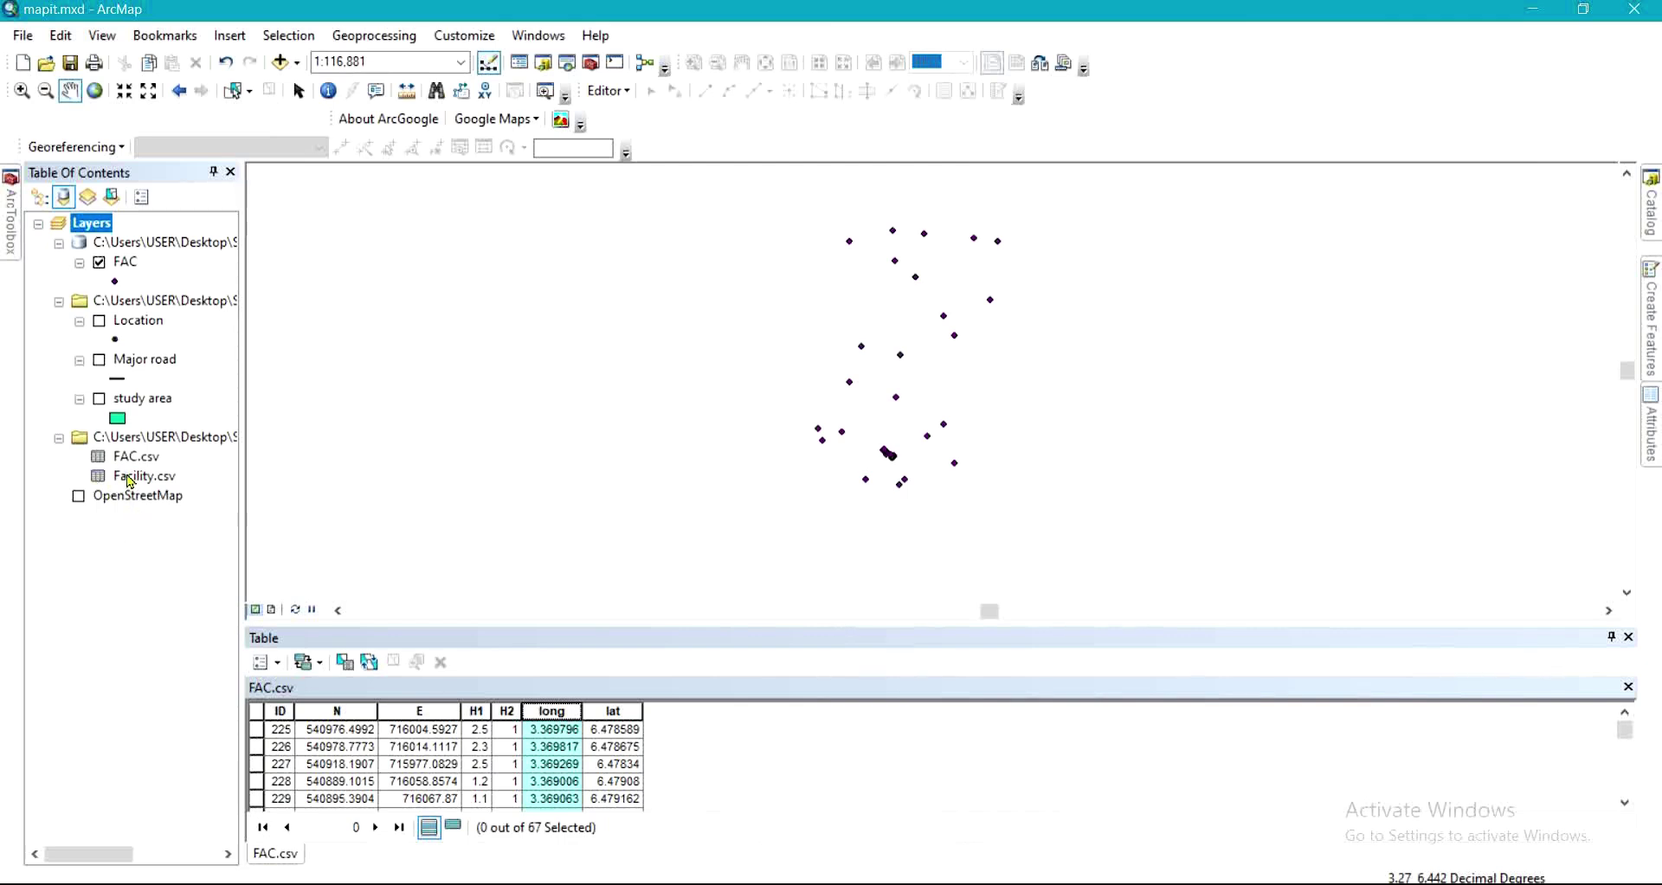
- Open the Facility.csv table and compare its fields and ID columns with those of FAC.csv
click(52, 623)
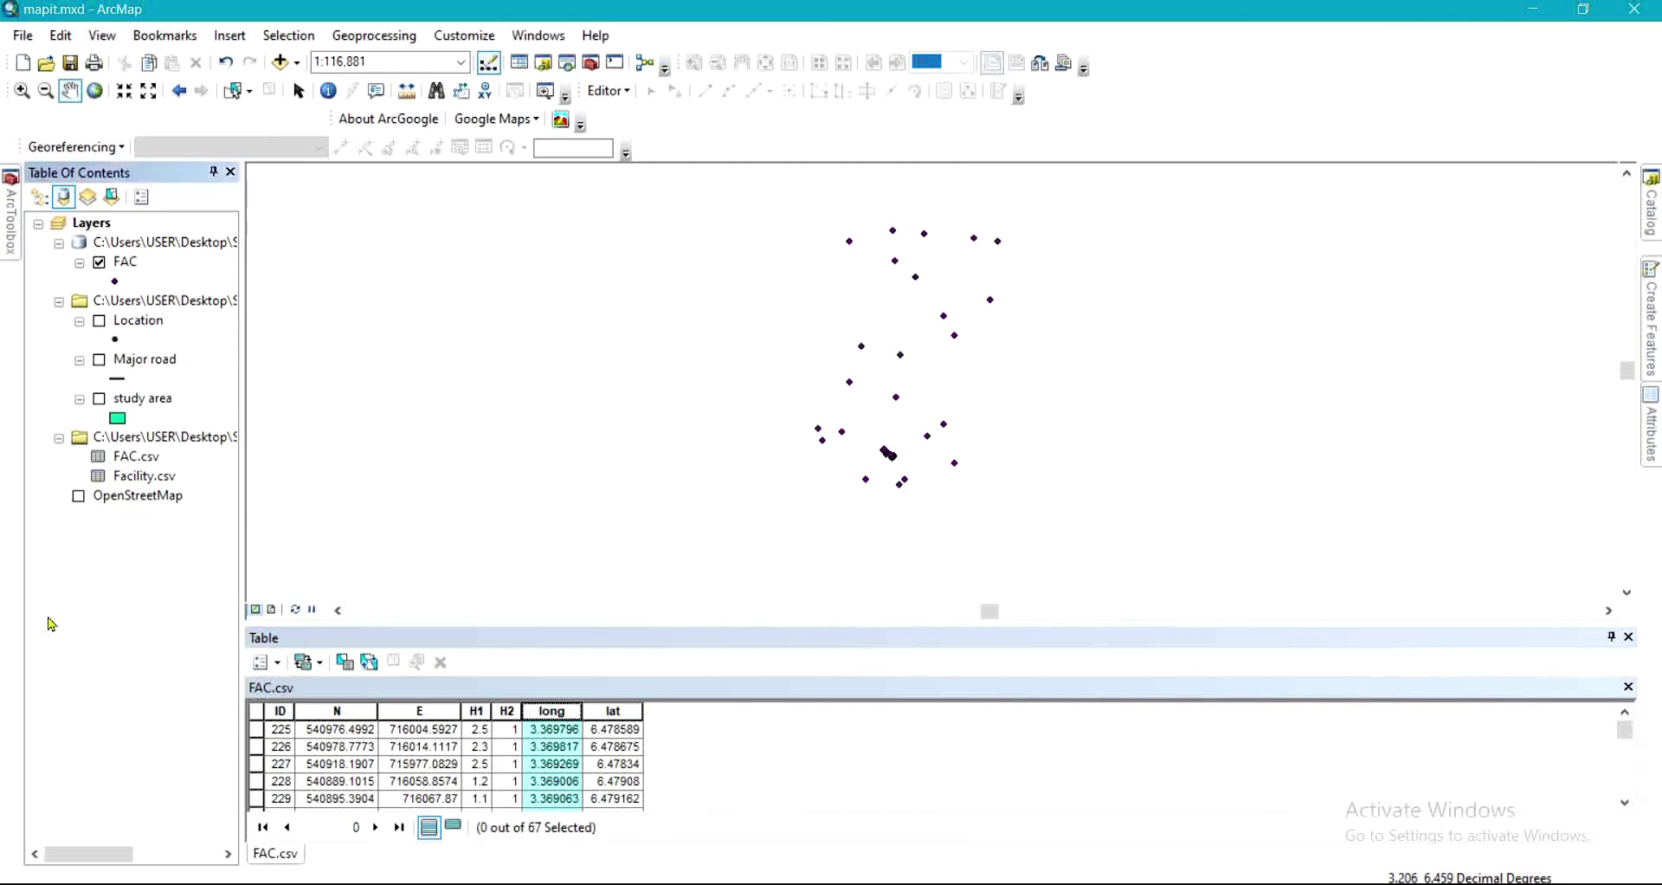
right_click(156, 478)
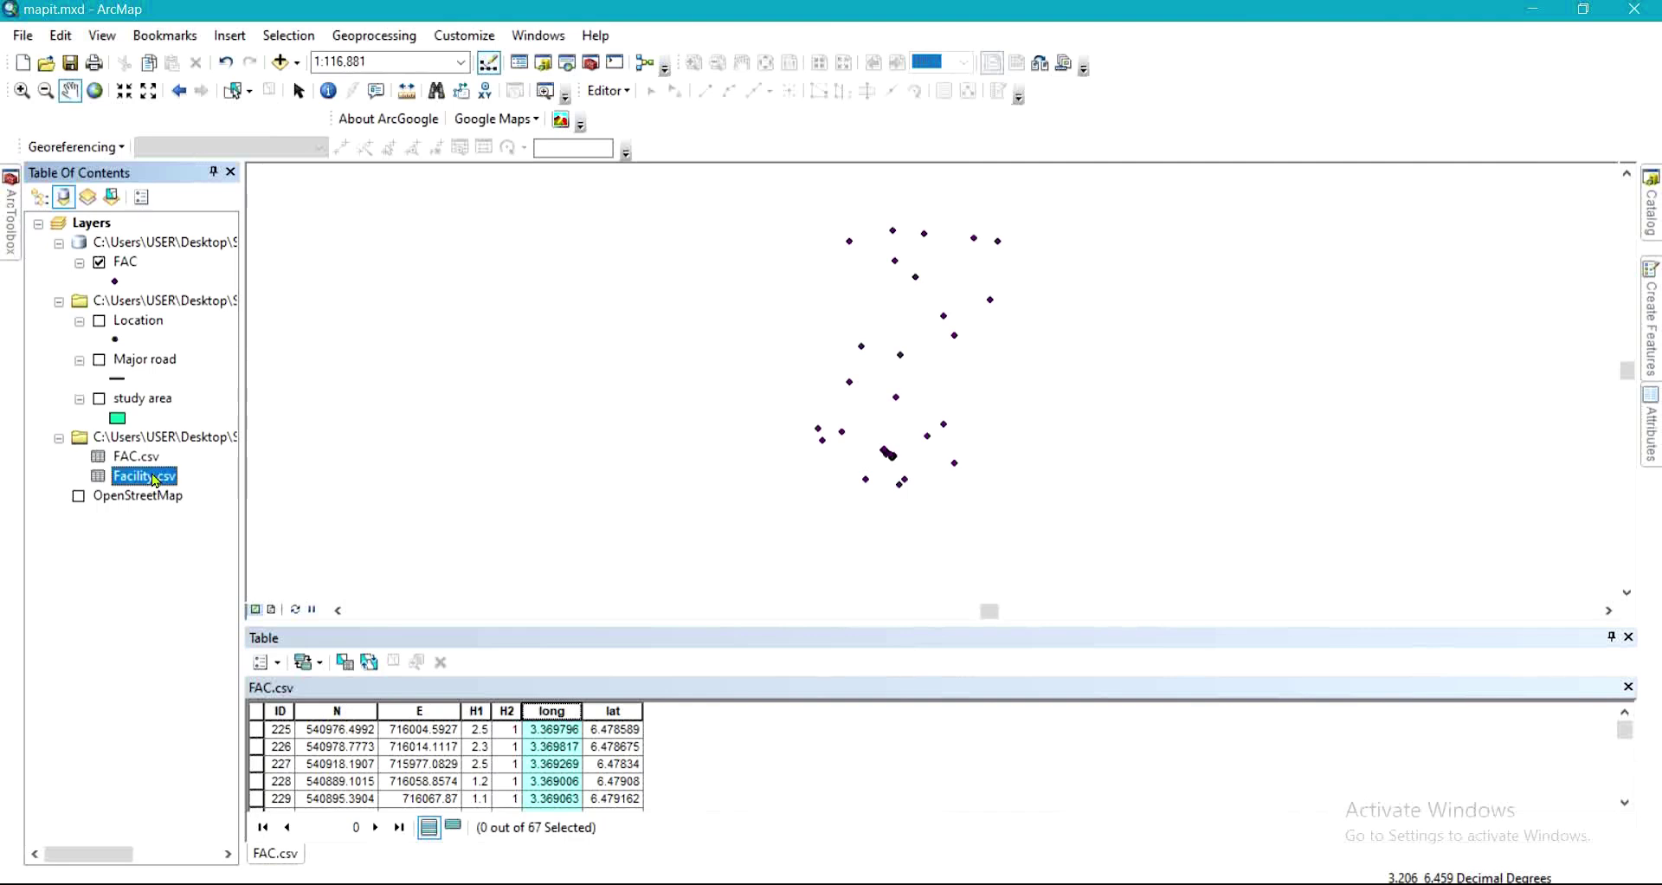
click(208, 487)
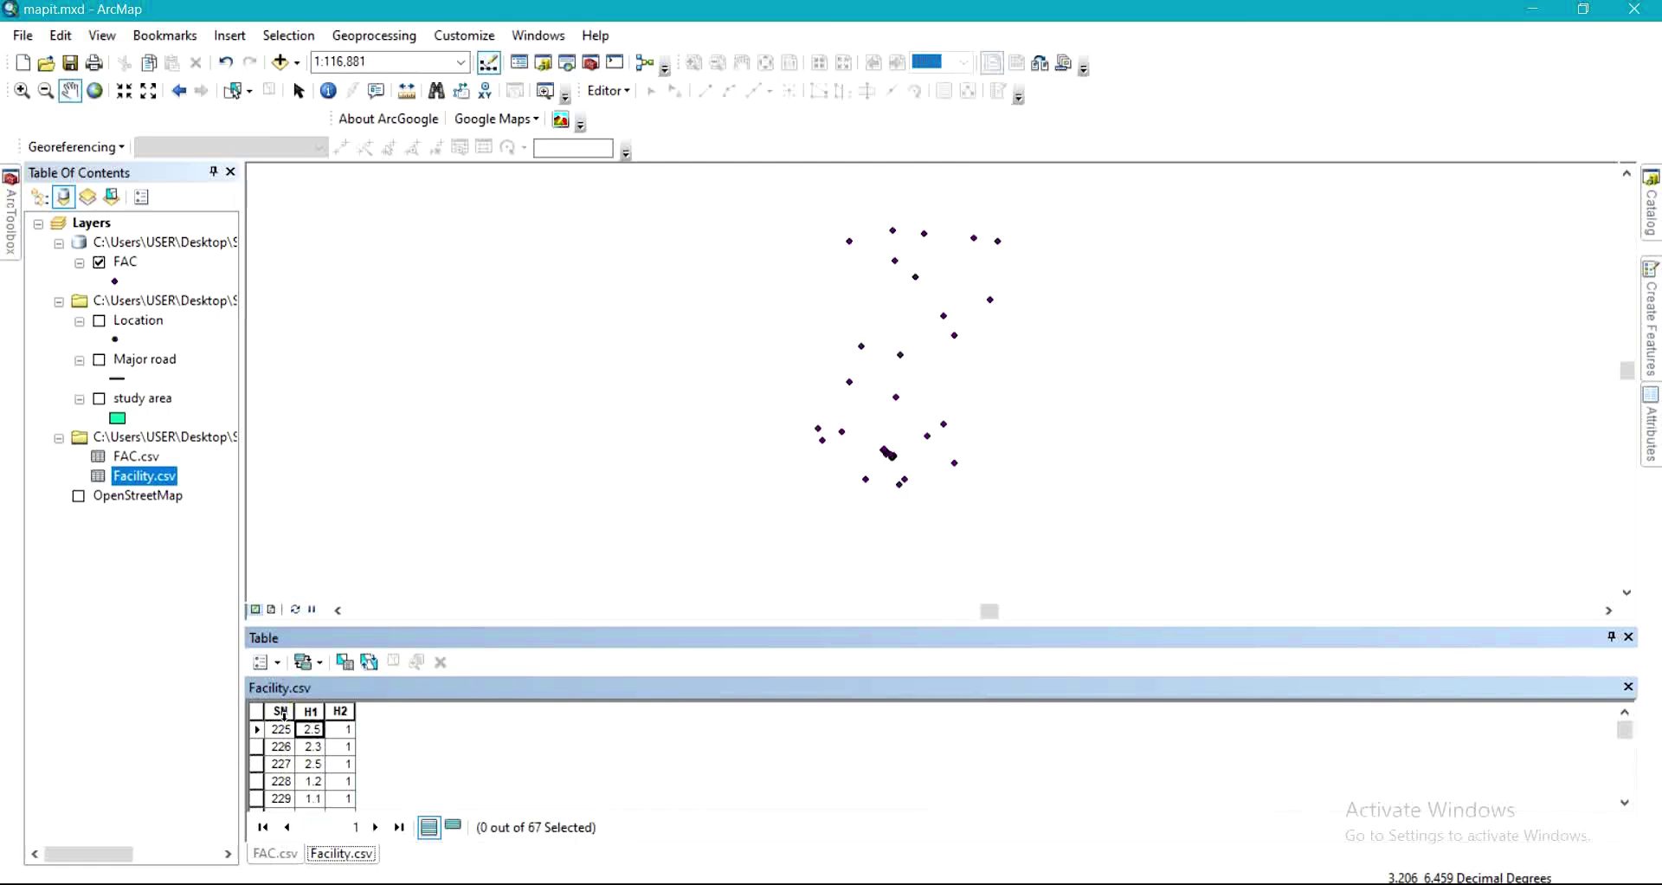
click(291, 856)
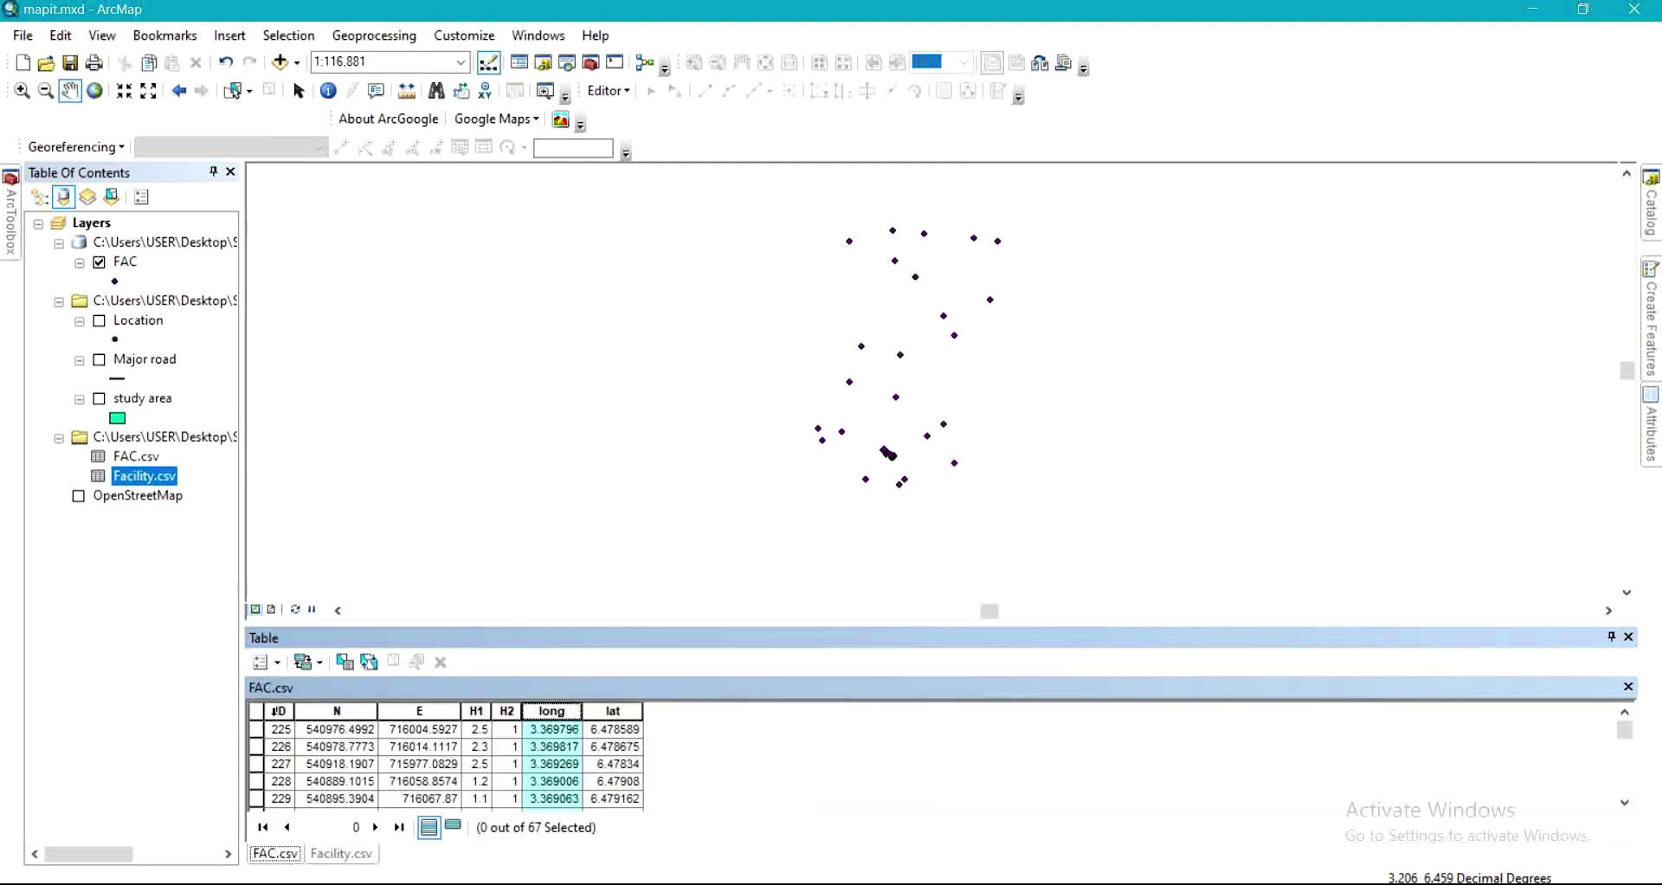
click(342, 855)
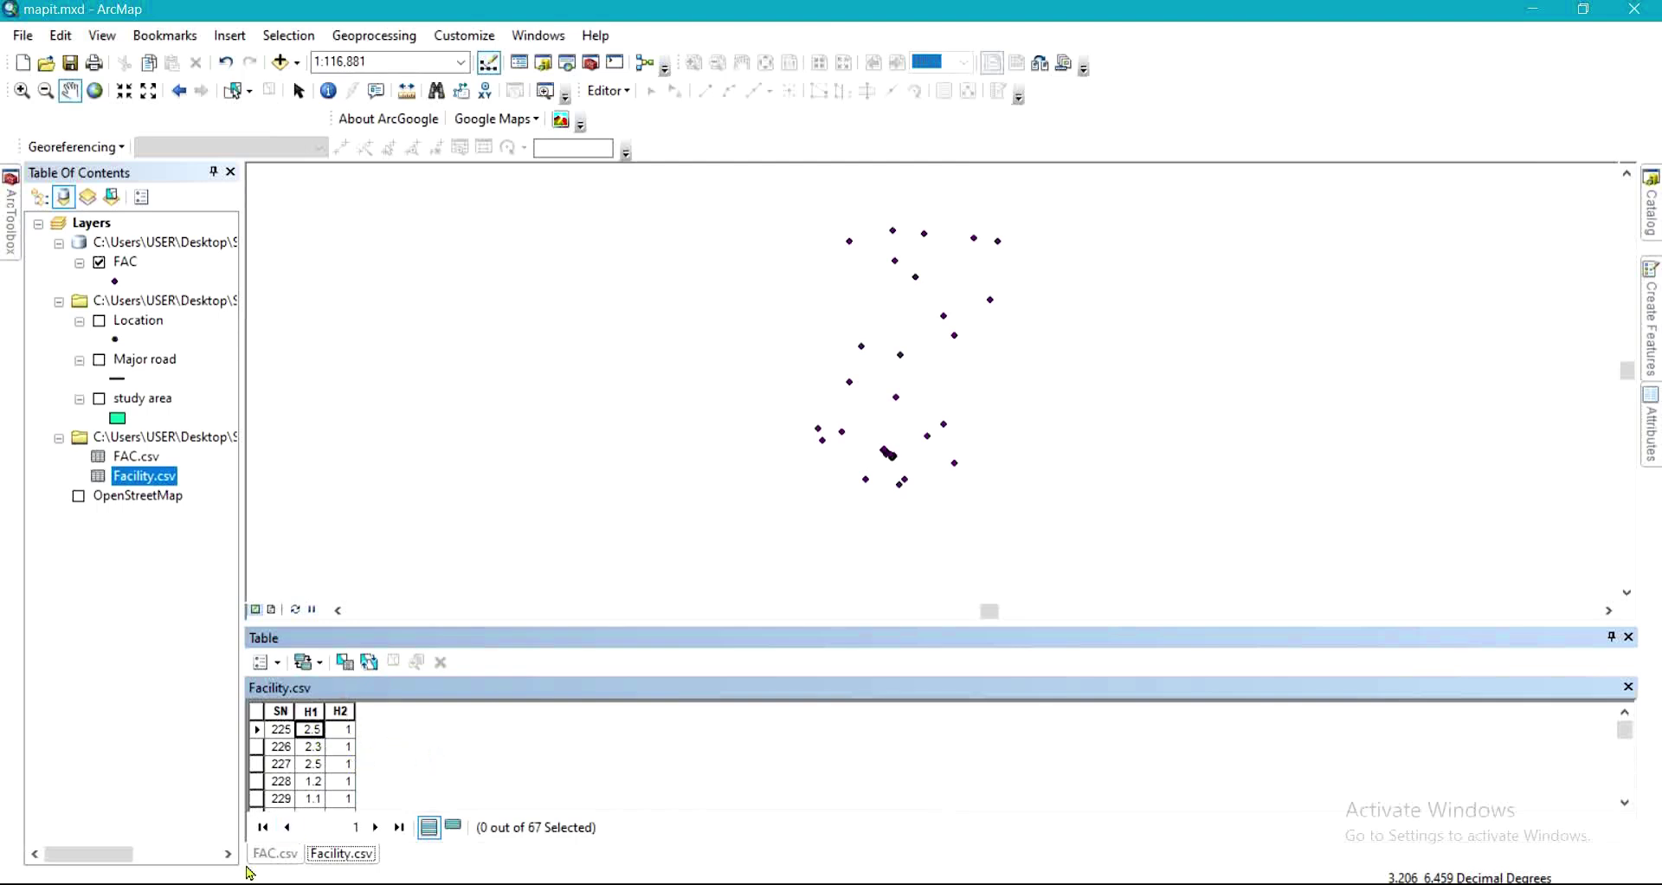
click(277, 854)
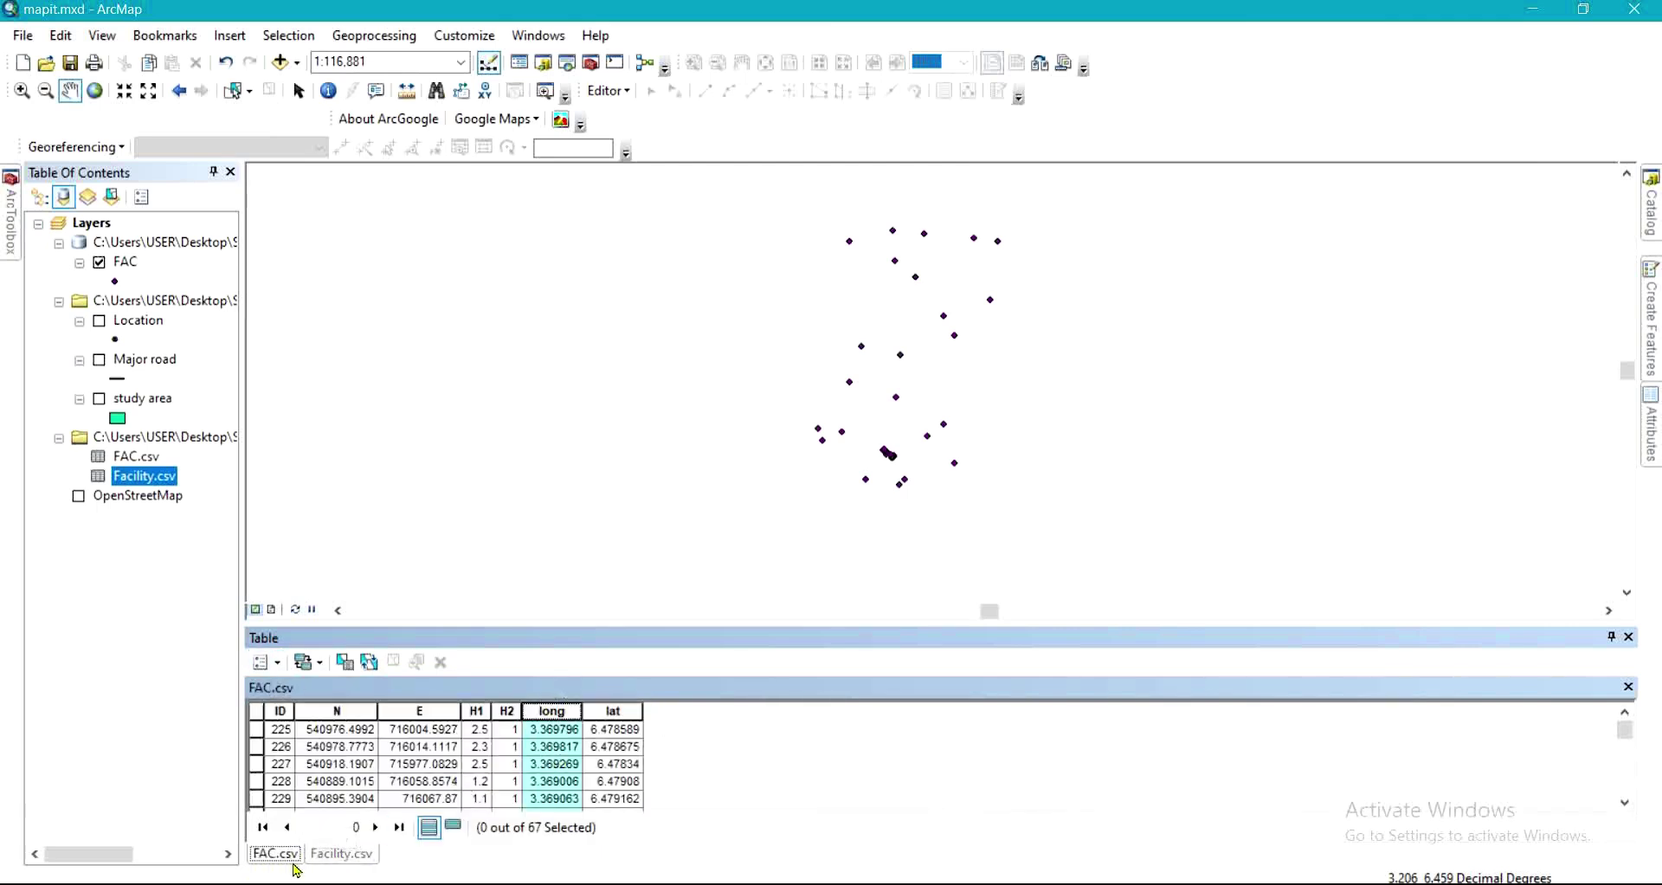
click(340, 853)
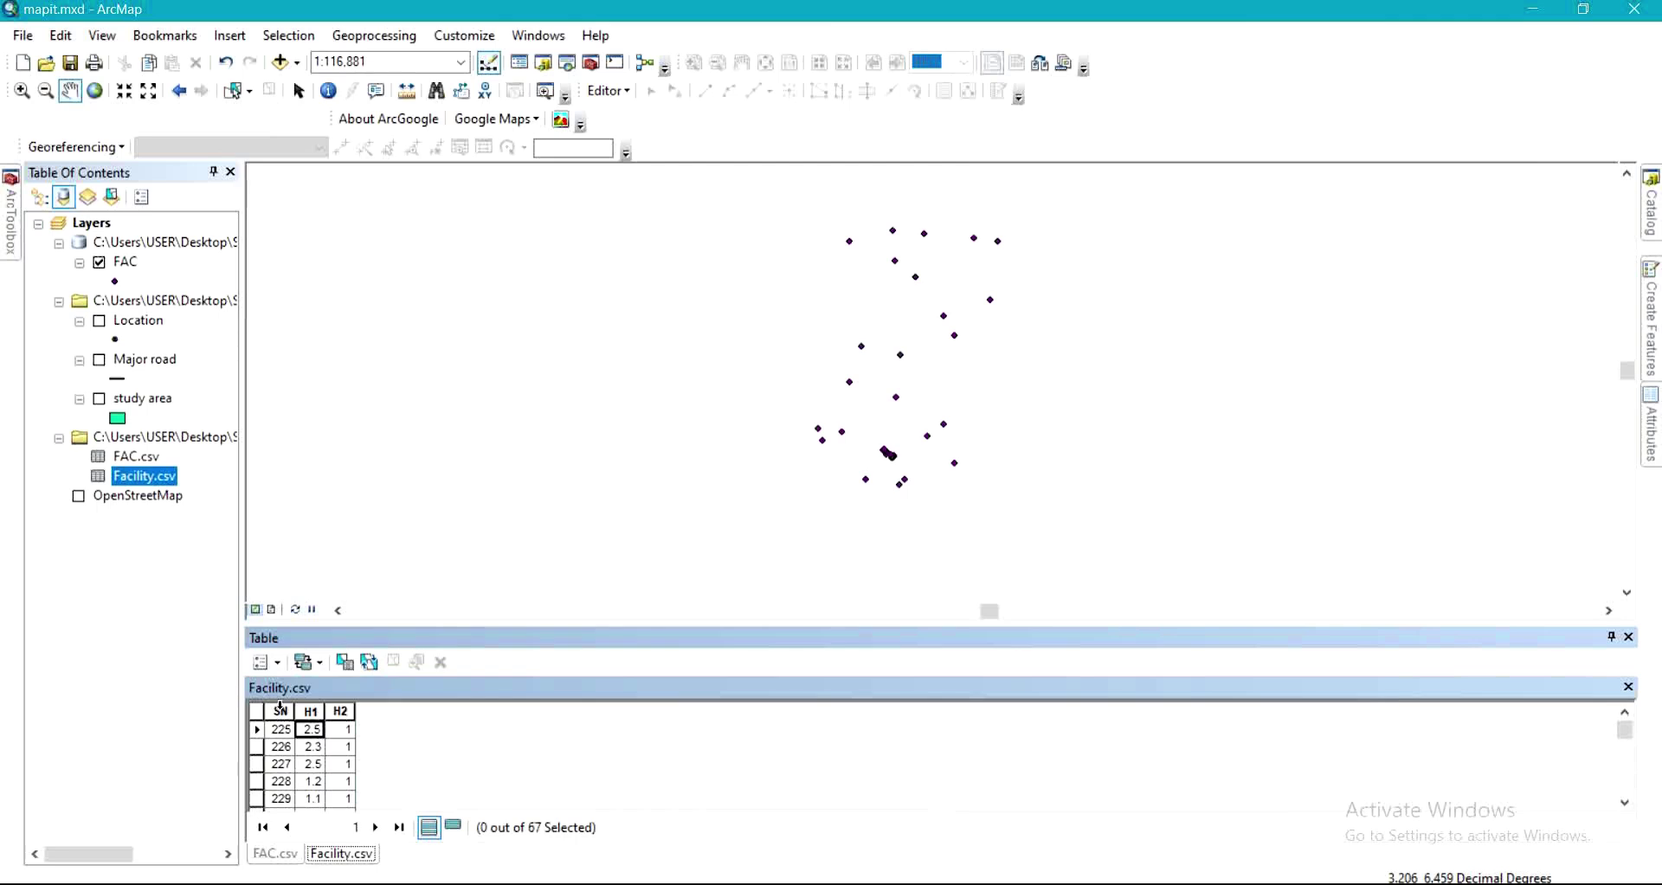
click(284, 853)
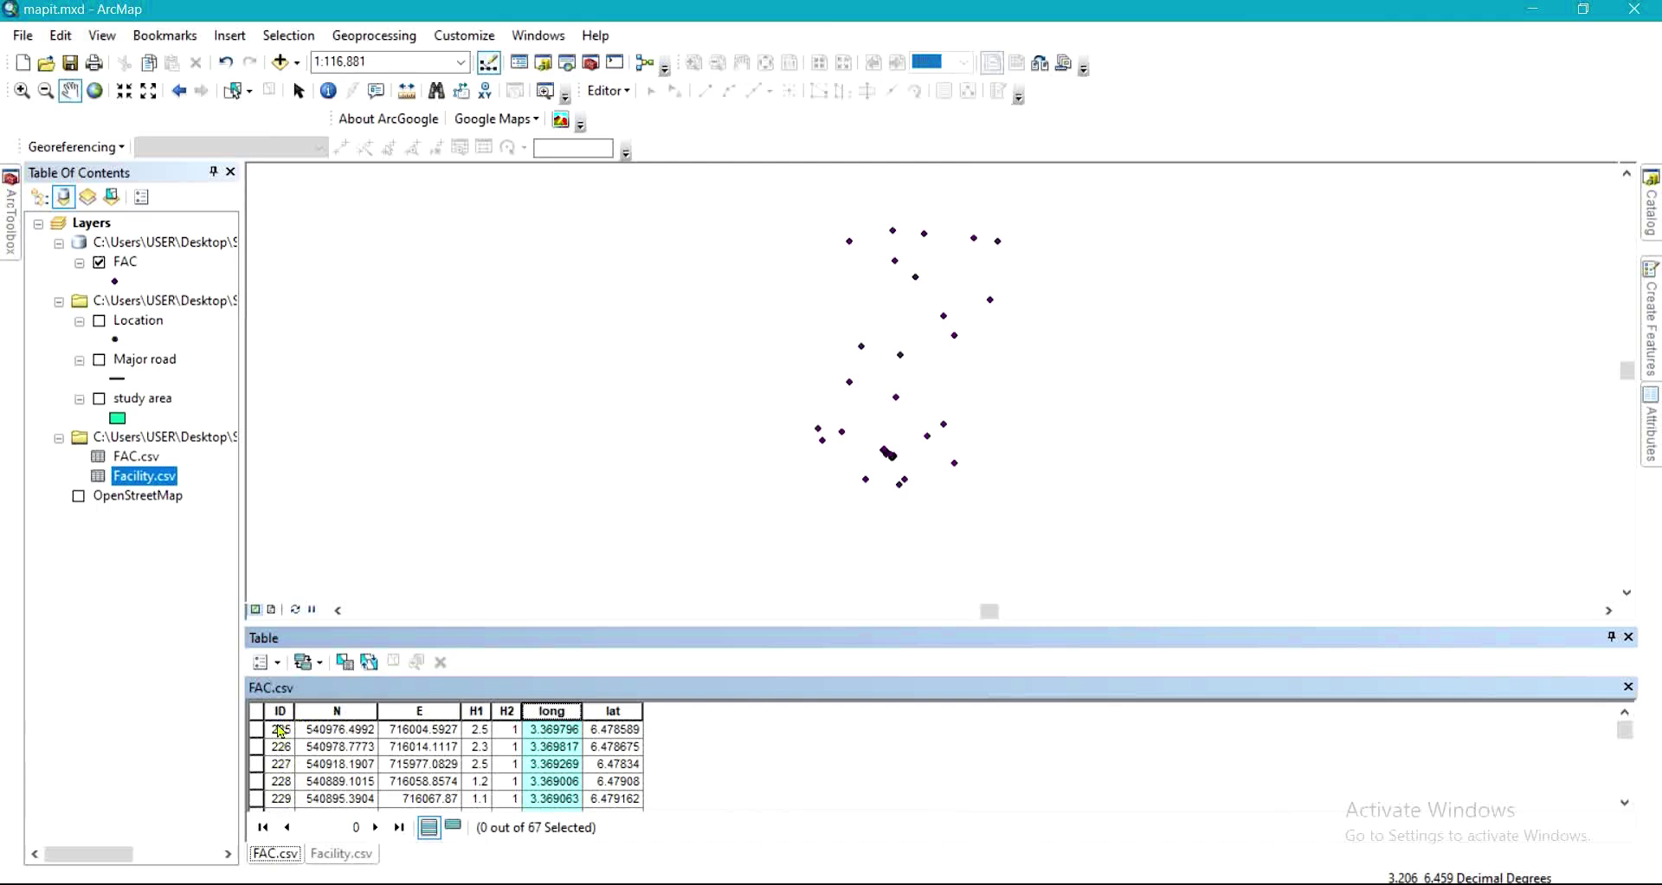
click(342, 853)
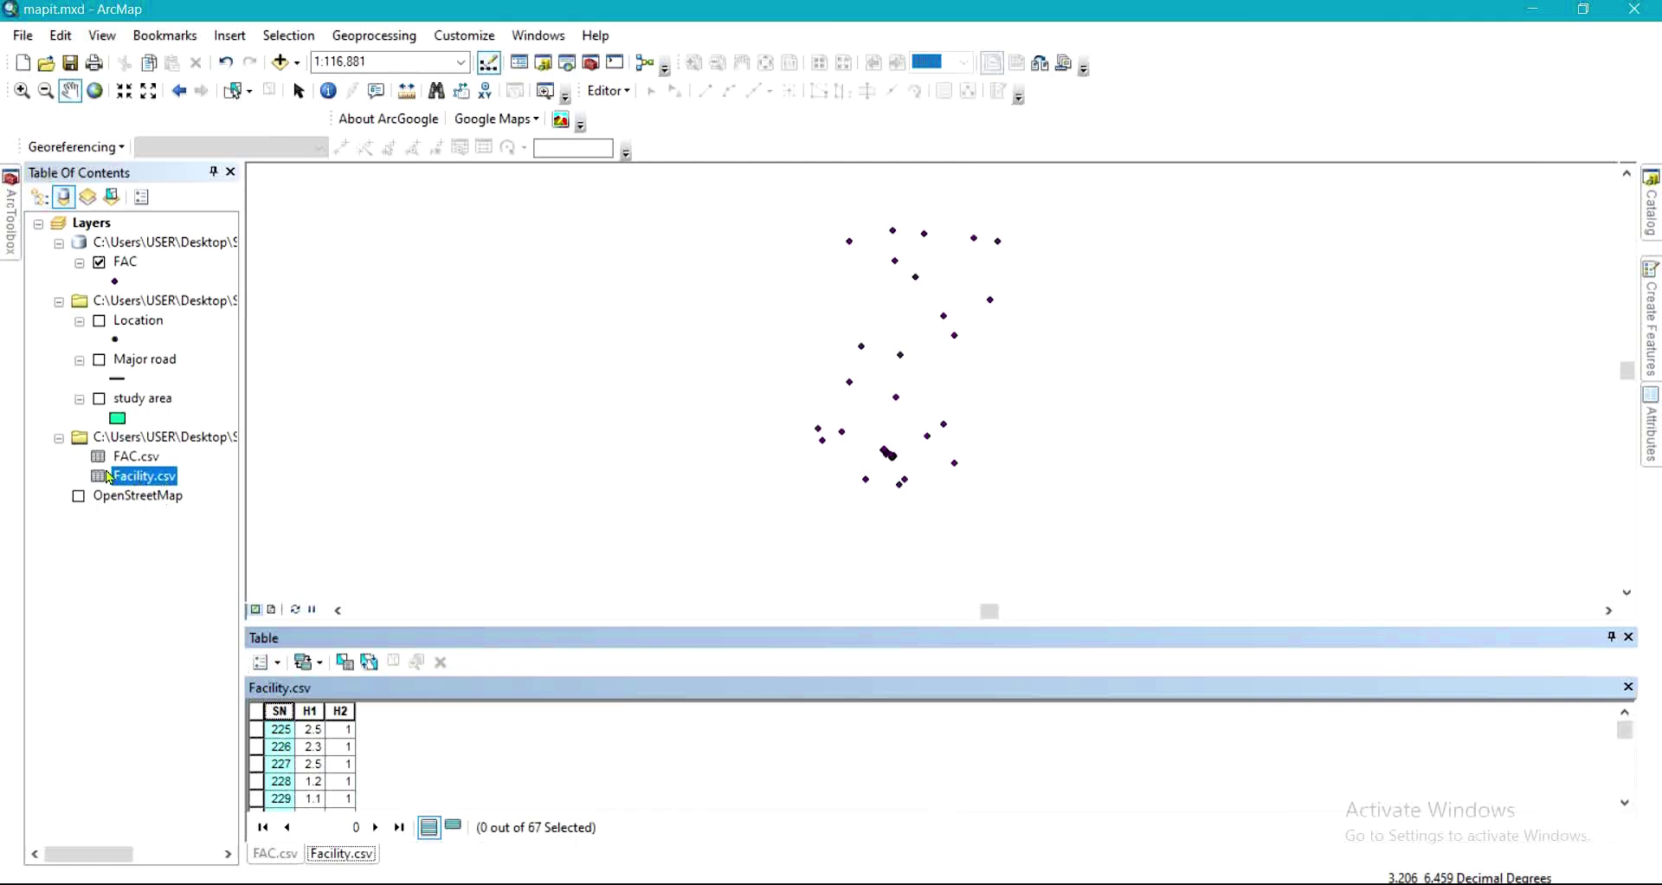
- Join FAC.csv to the Facility.csv table, matching field SN to field ID and keeping all records
right_click(160, 486)
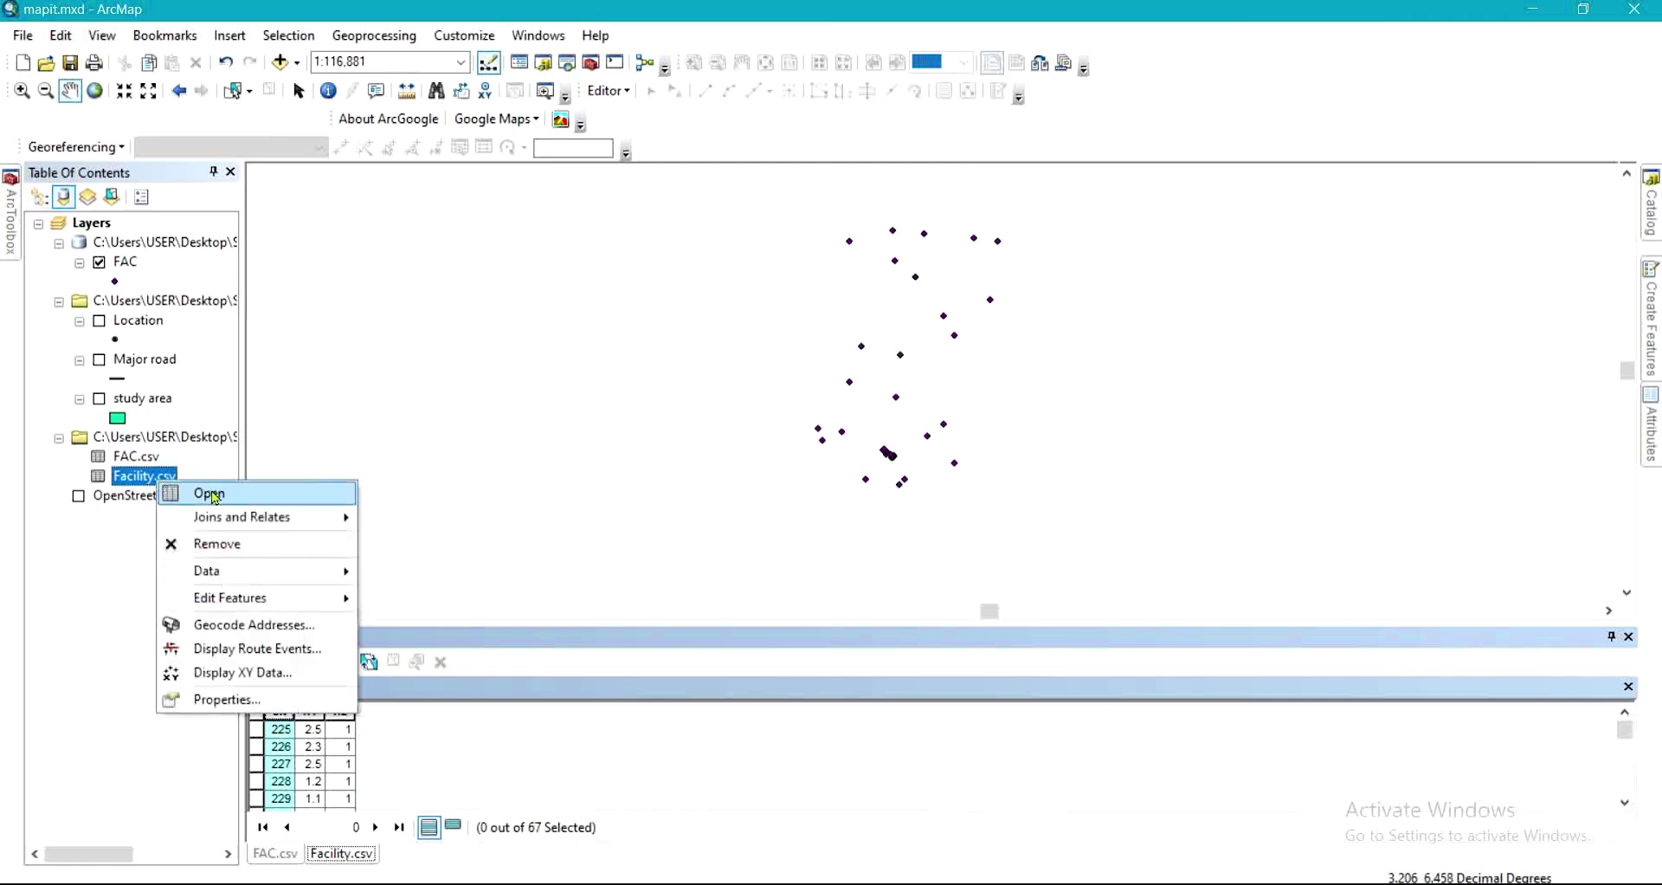
mouse_move(250, 522)
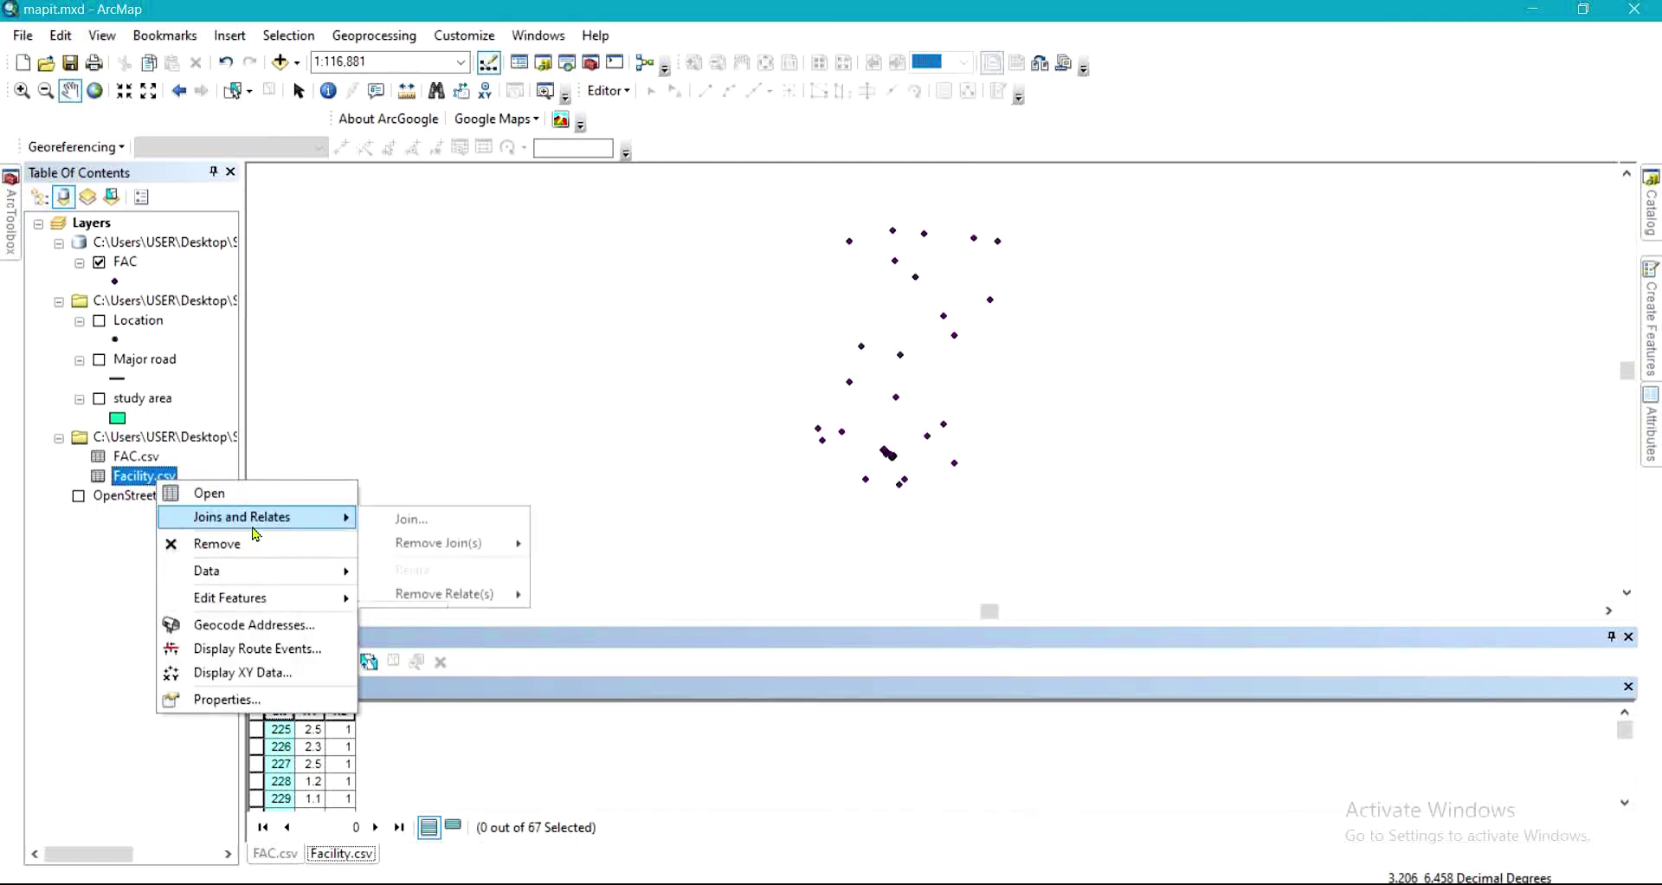
click(433, 520)
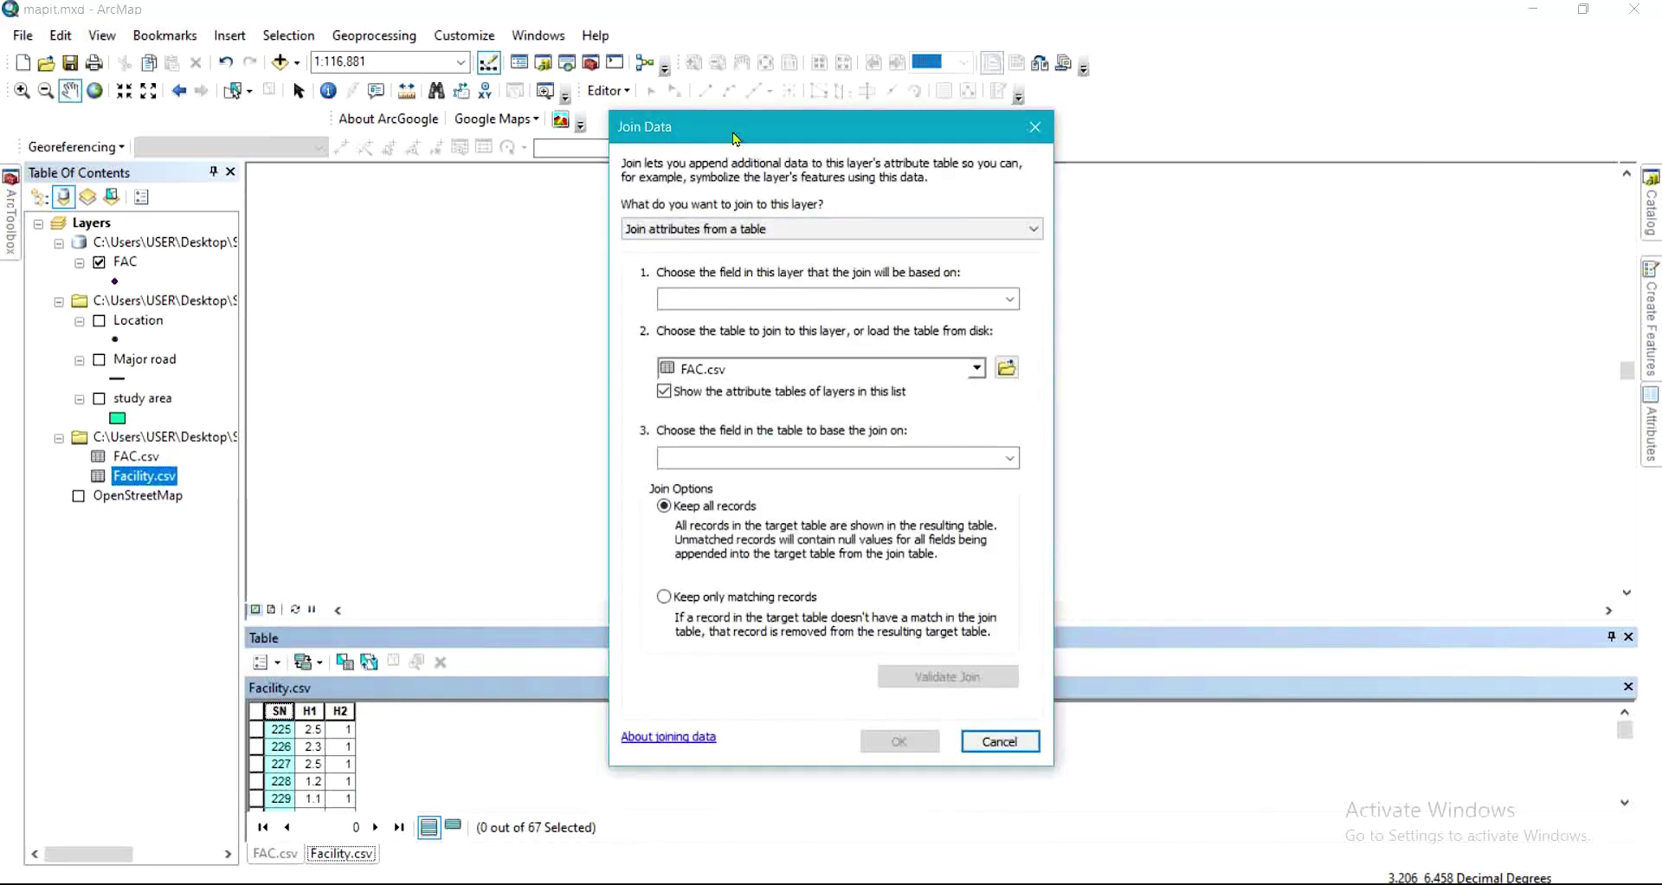
drag(735, 139, 680, 126)
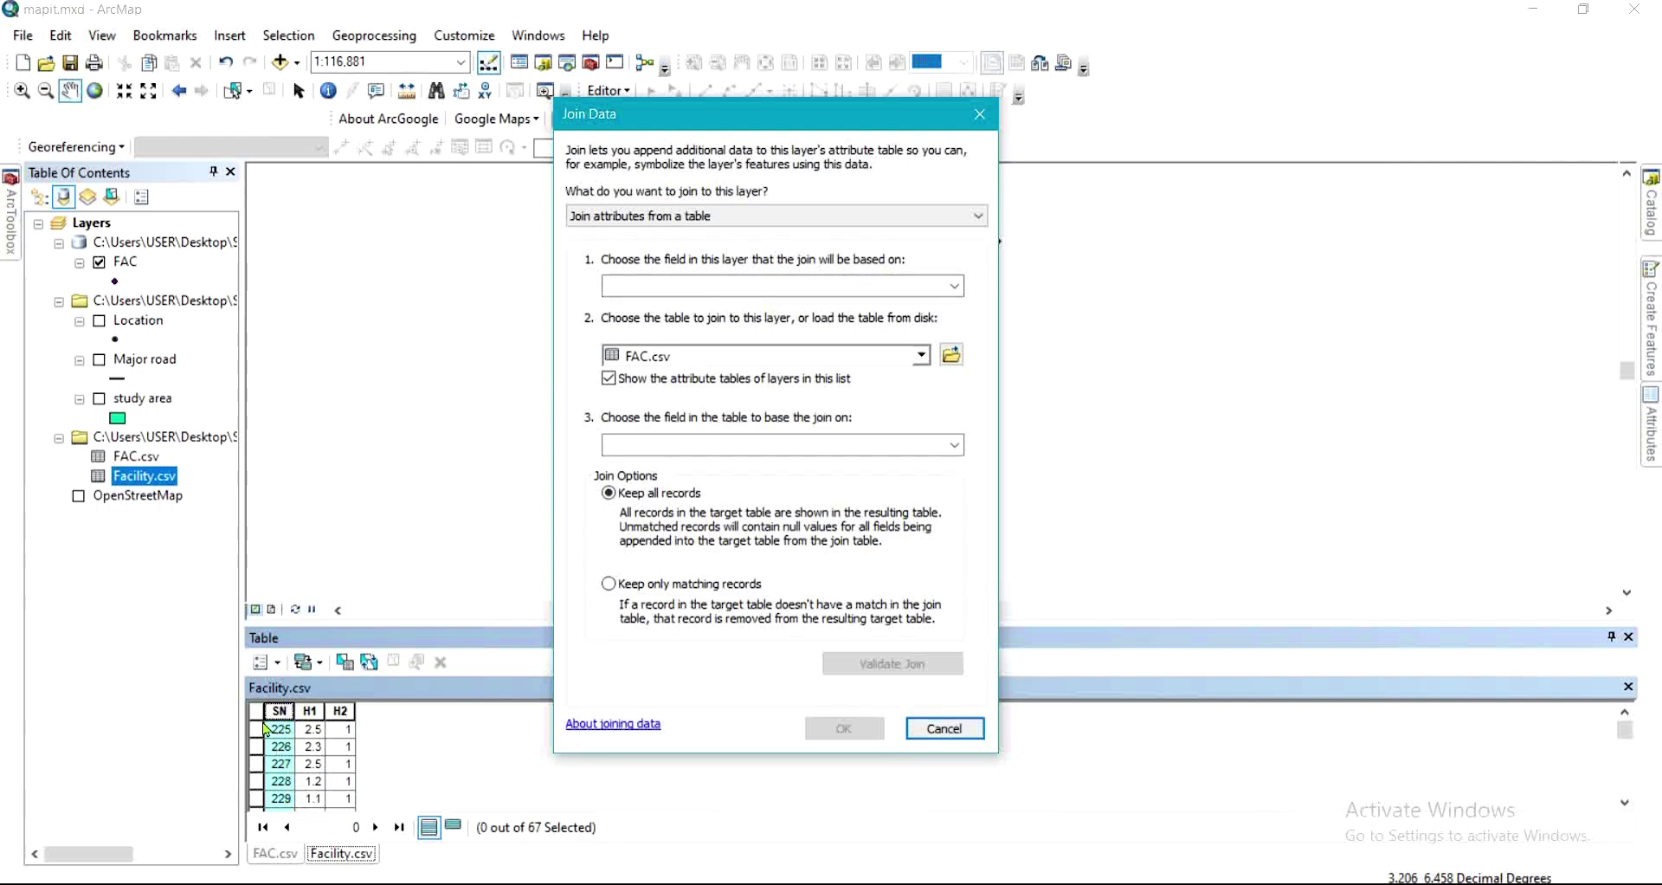
click(956, 284)
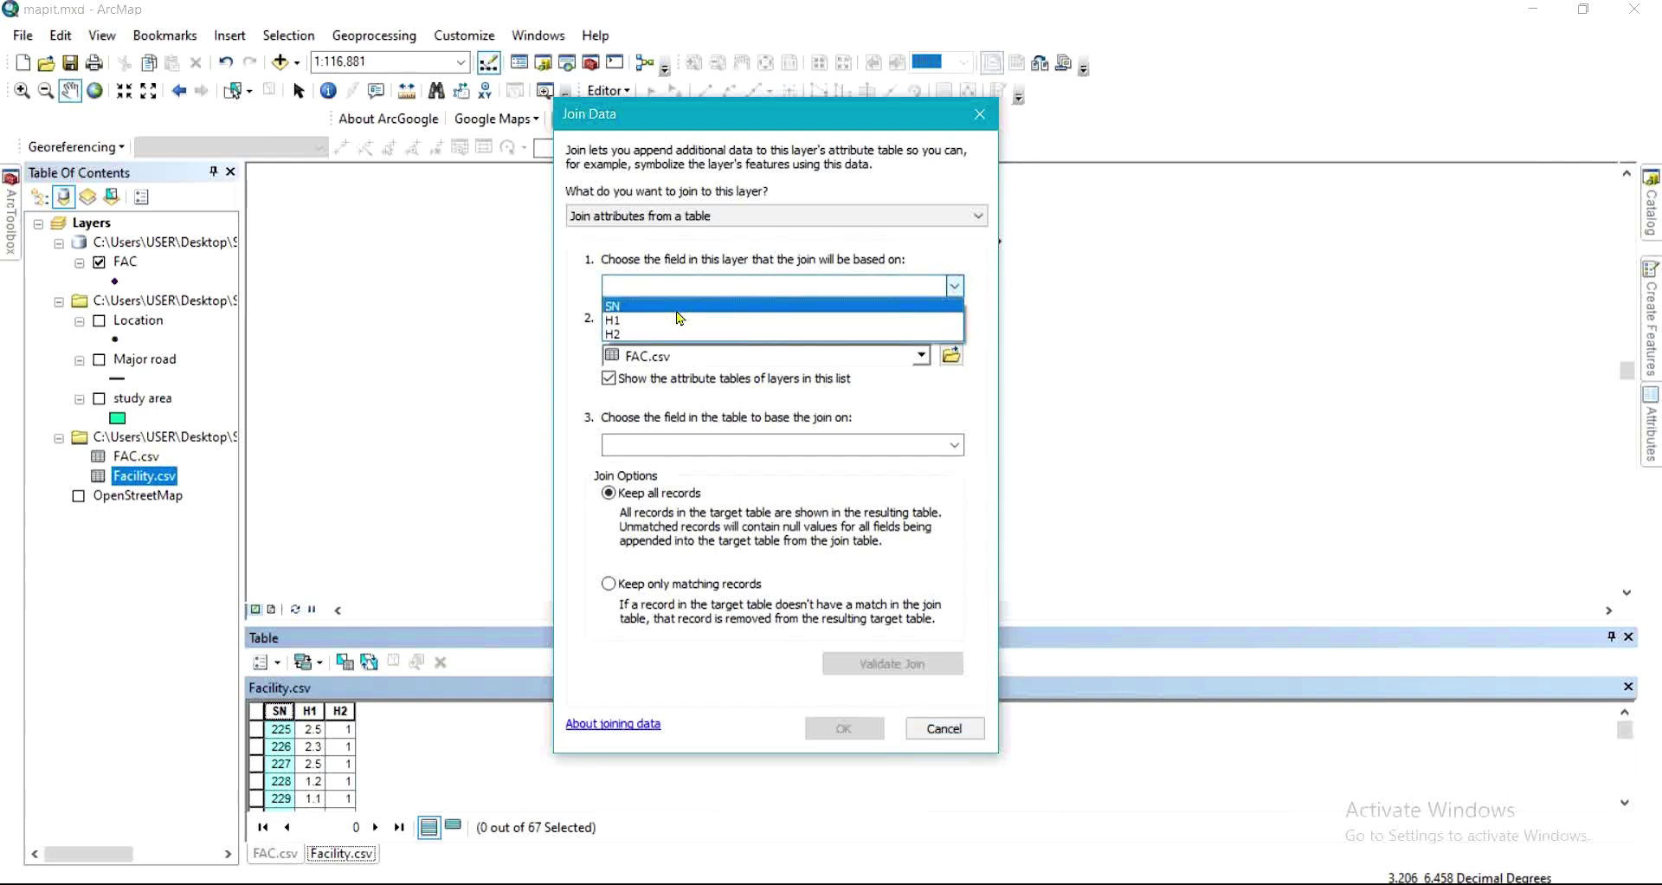
click(681, 307)
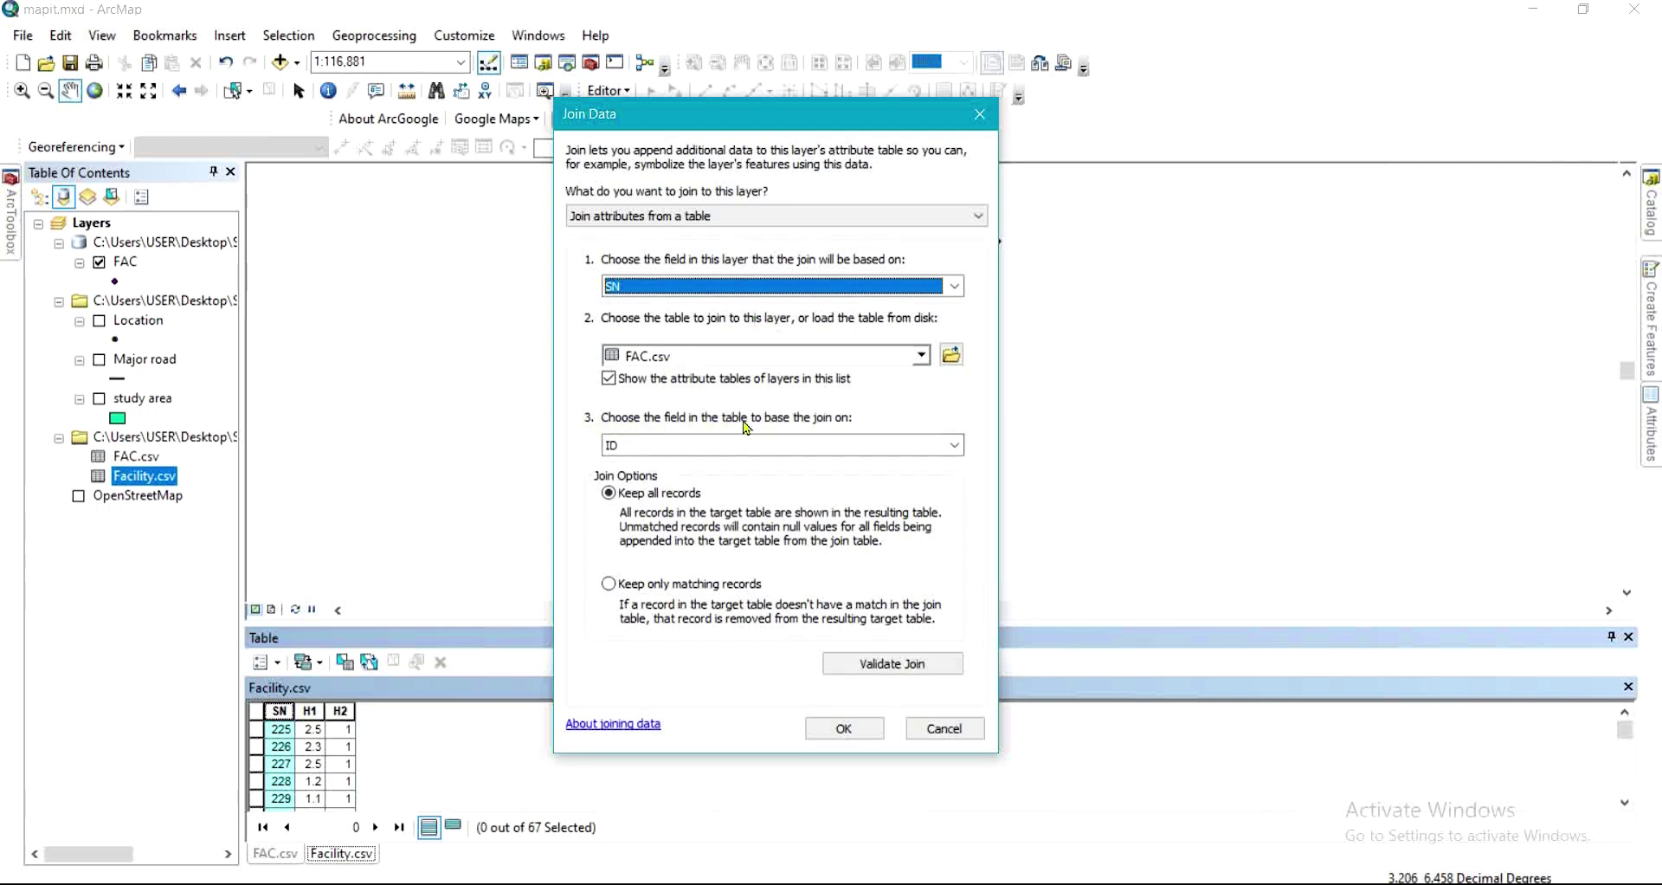
click(954, 445)
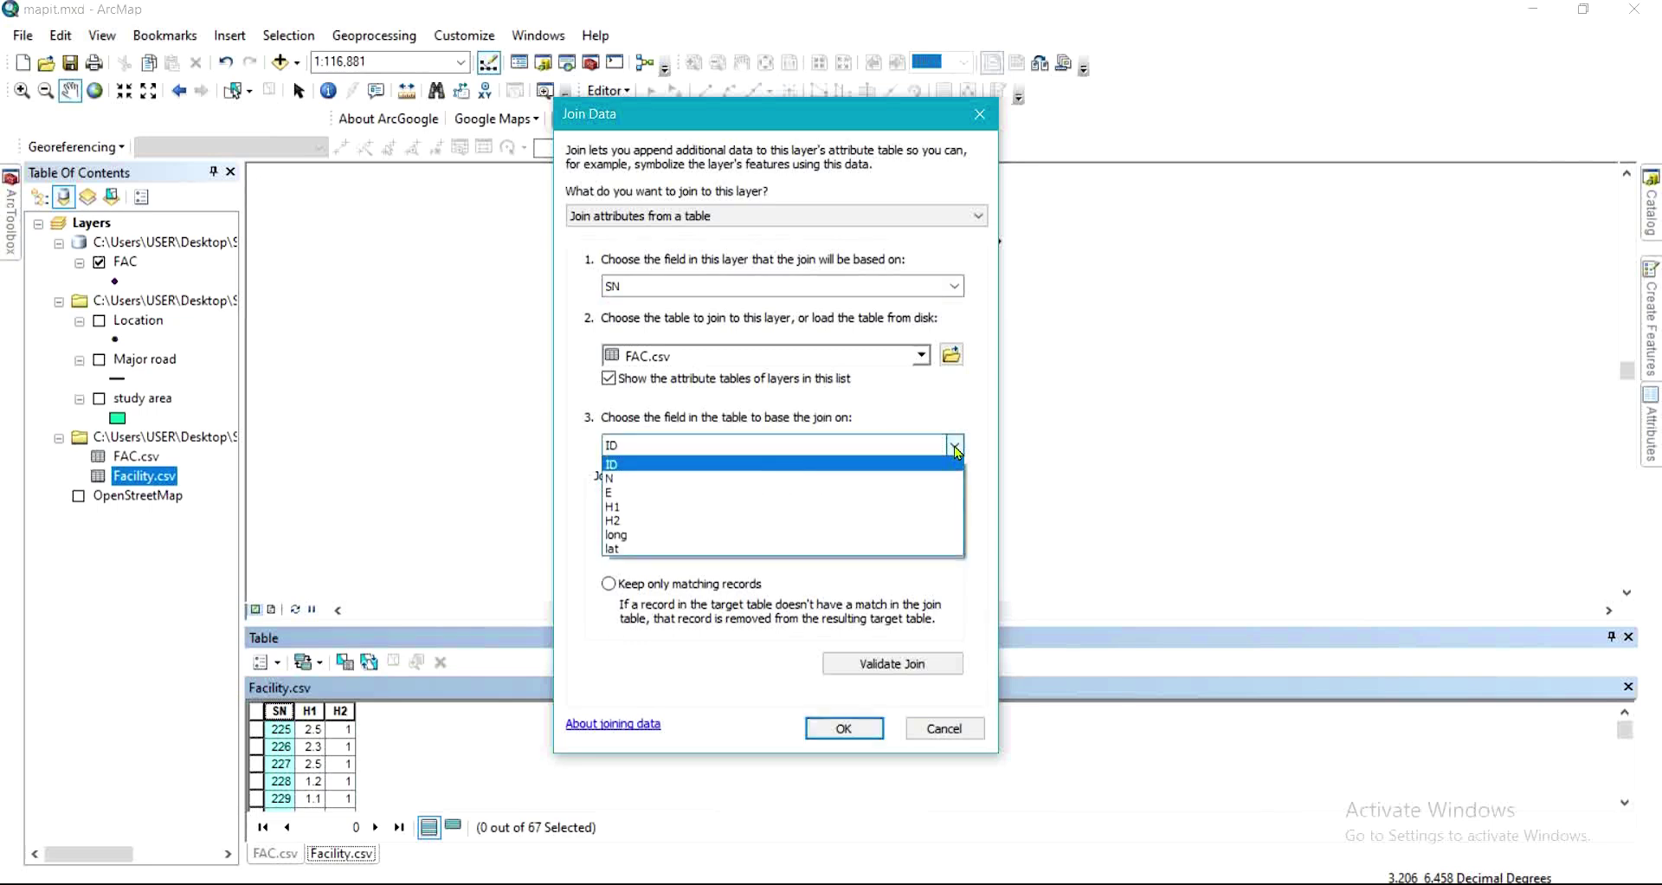
click(708, 468)
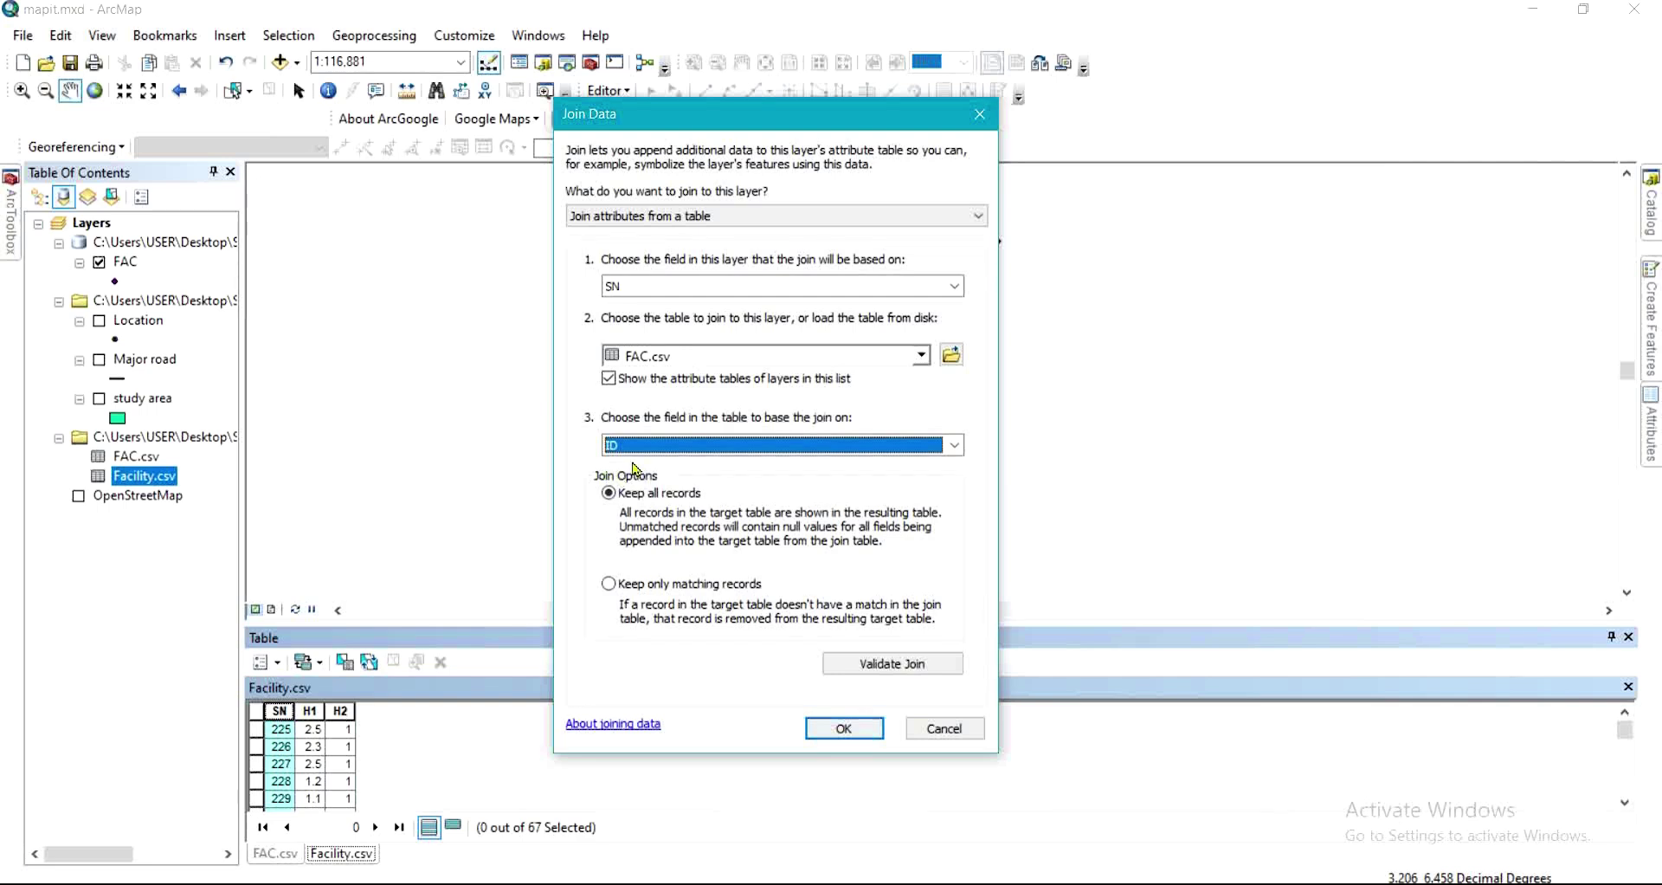
click(846, 728)
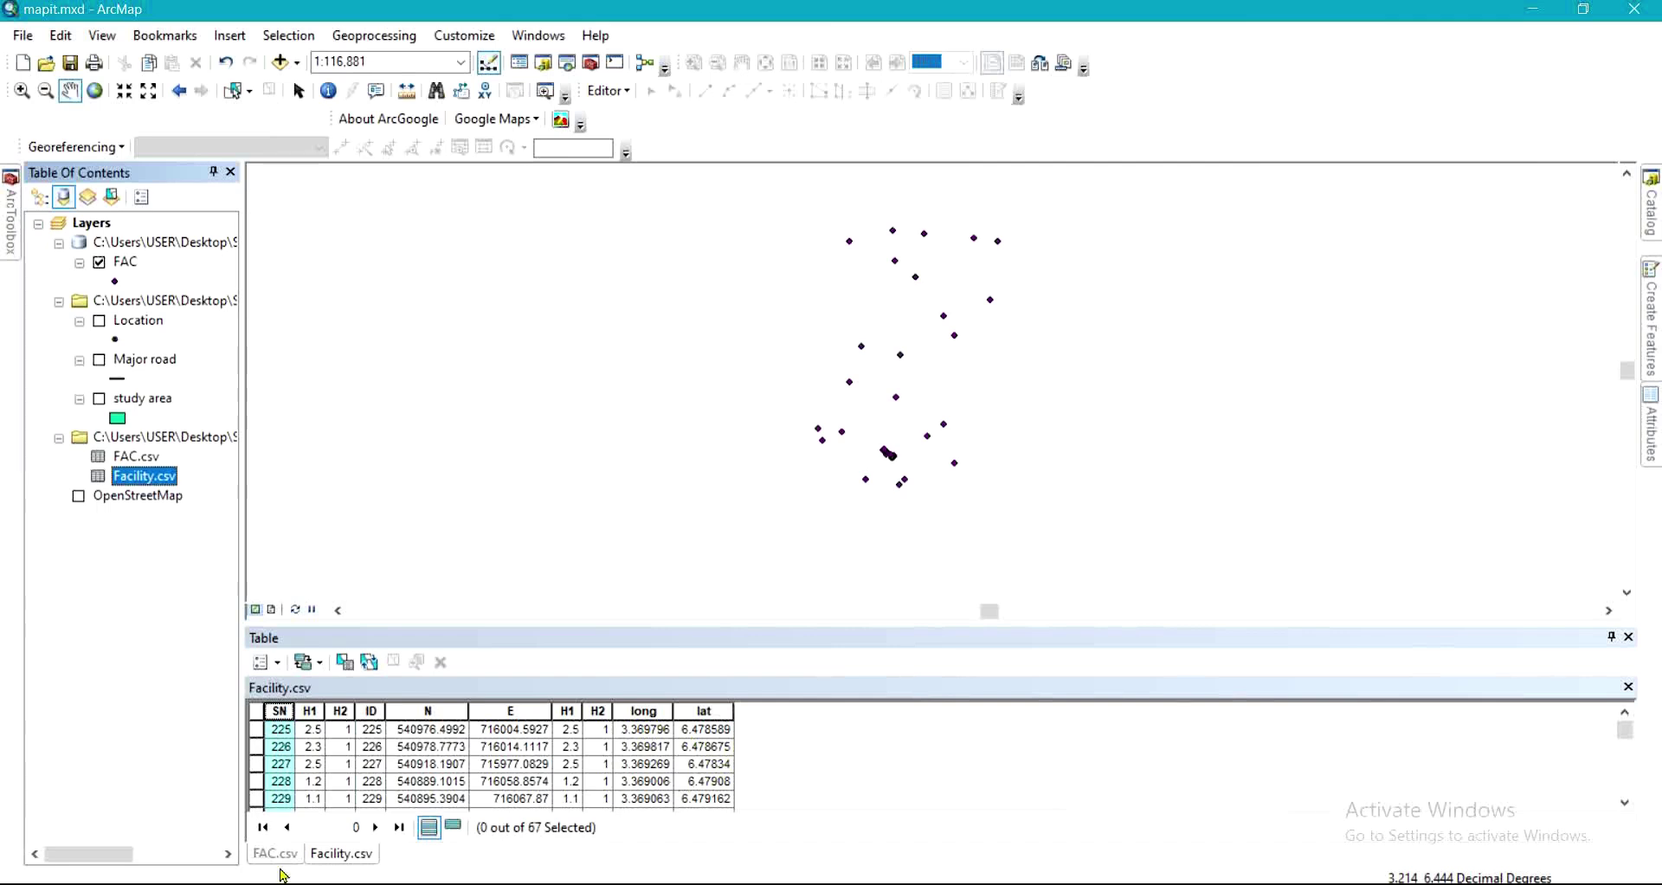
click(333, 855)
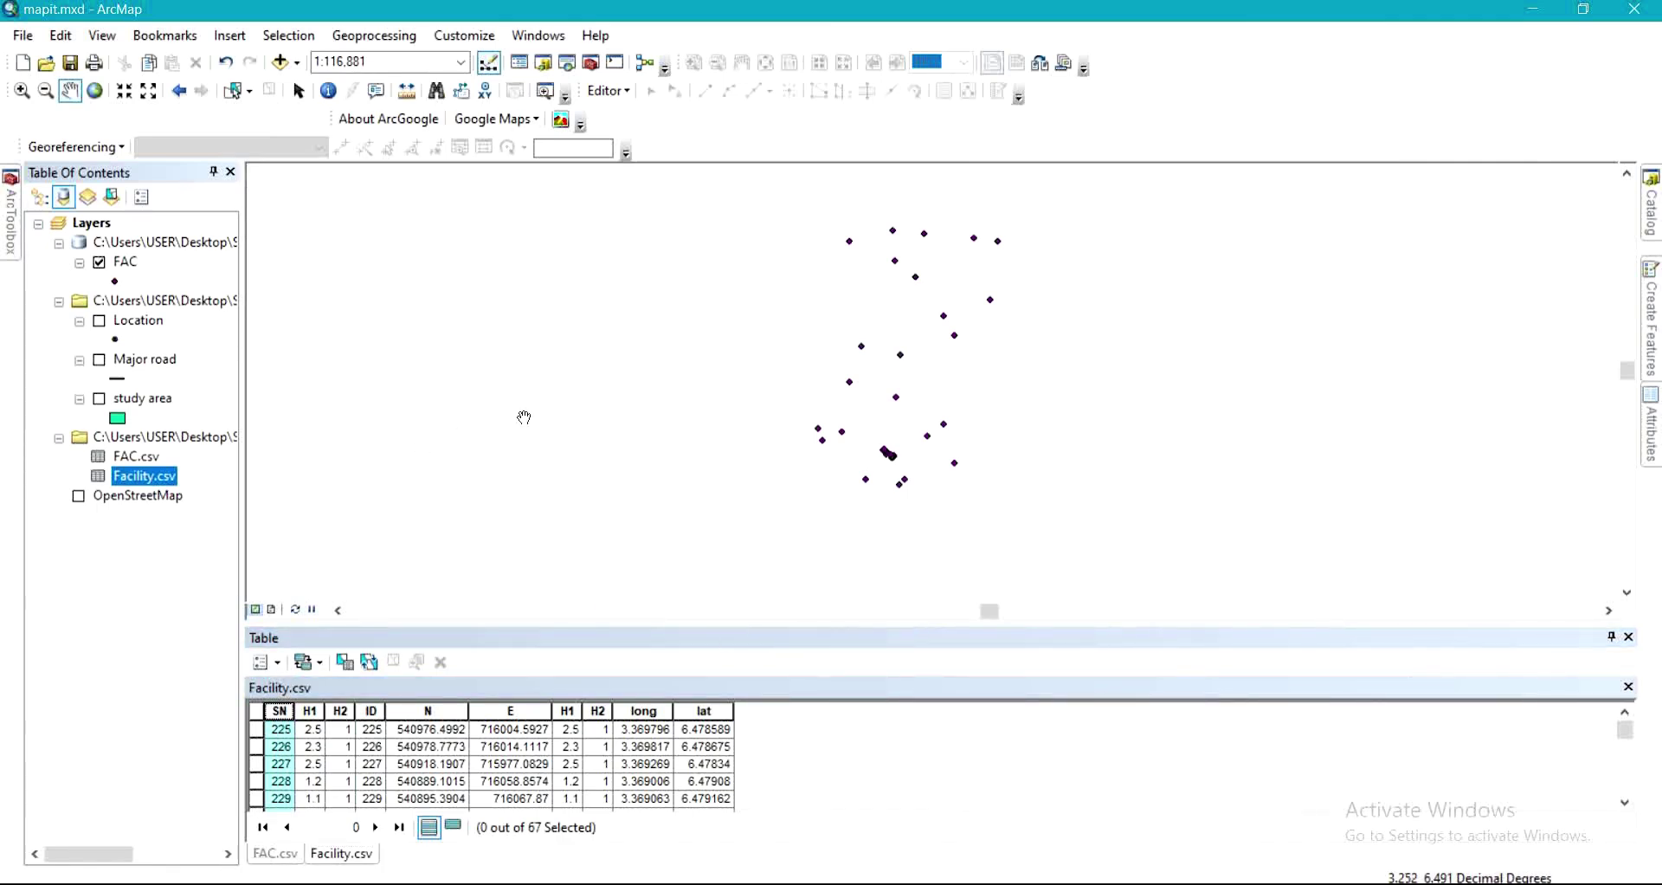
- Set up a Spatial Analyst IDW interpolation with FAC as the input point features and H1 as the Z value field
mouse_move(11, 229)
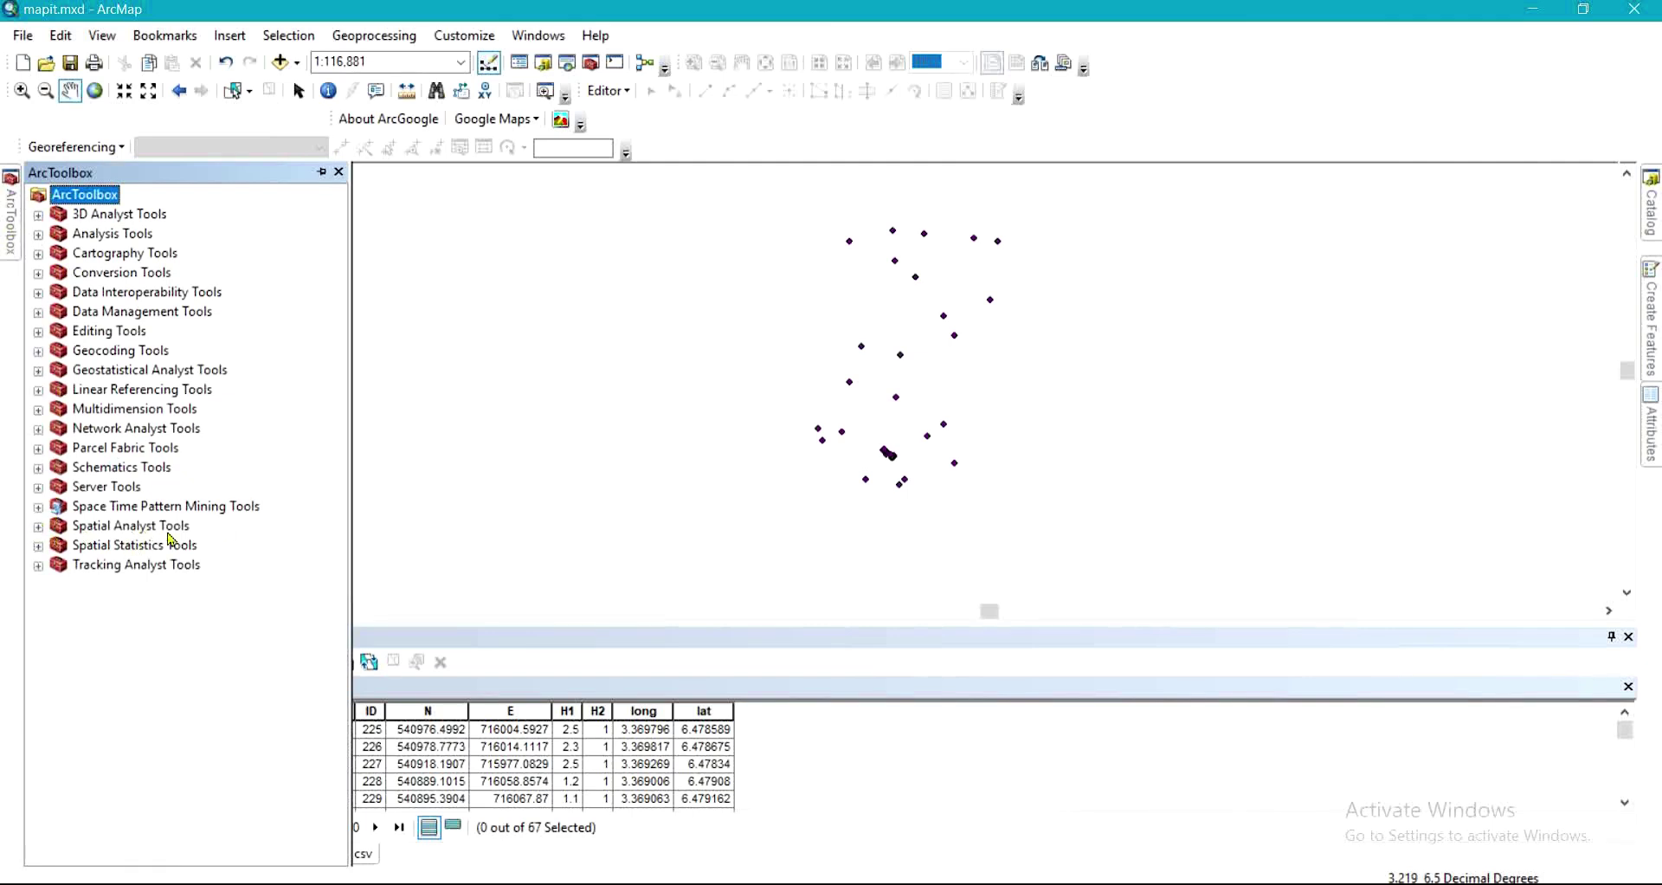
click(36, 528)
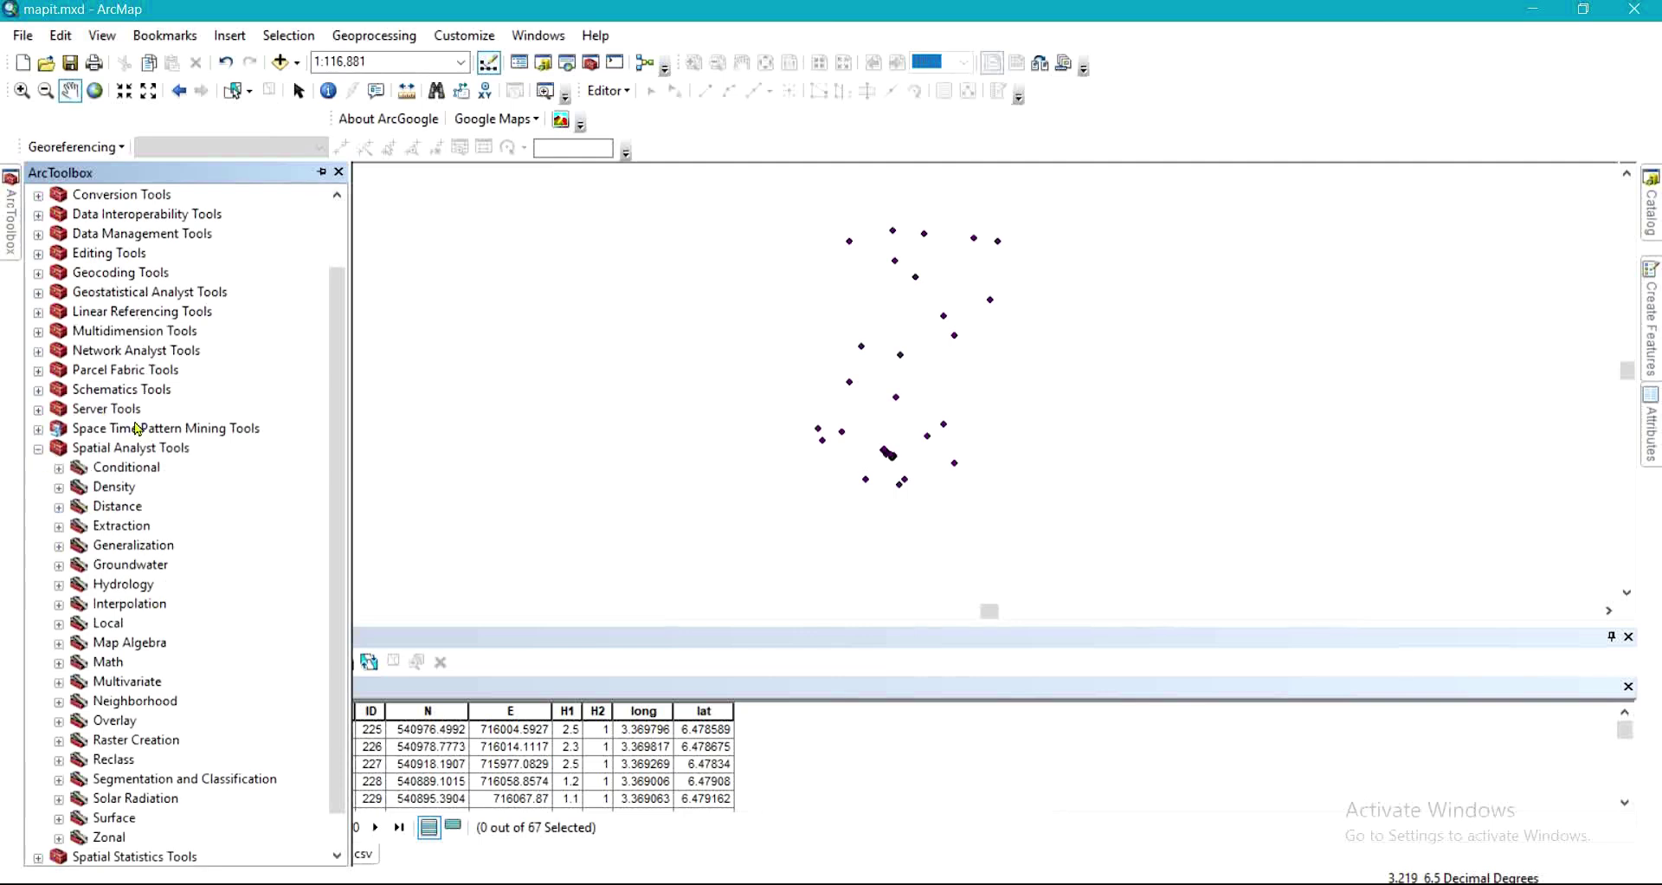
click(59, 606)
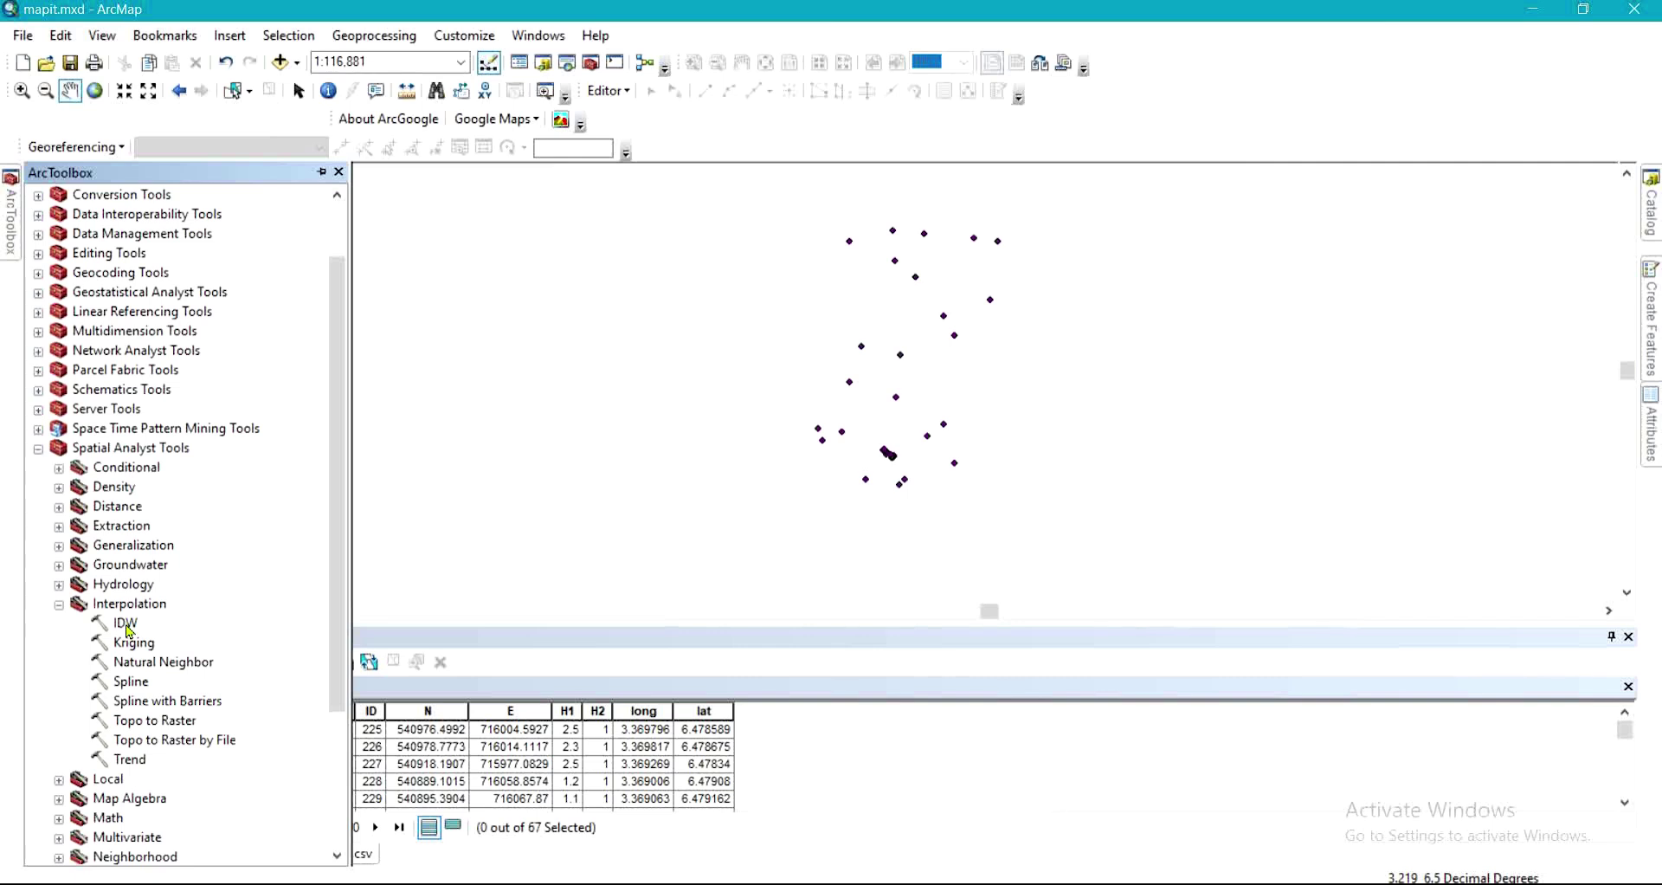
click(126, 624)
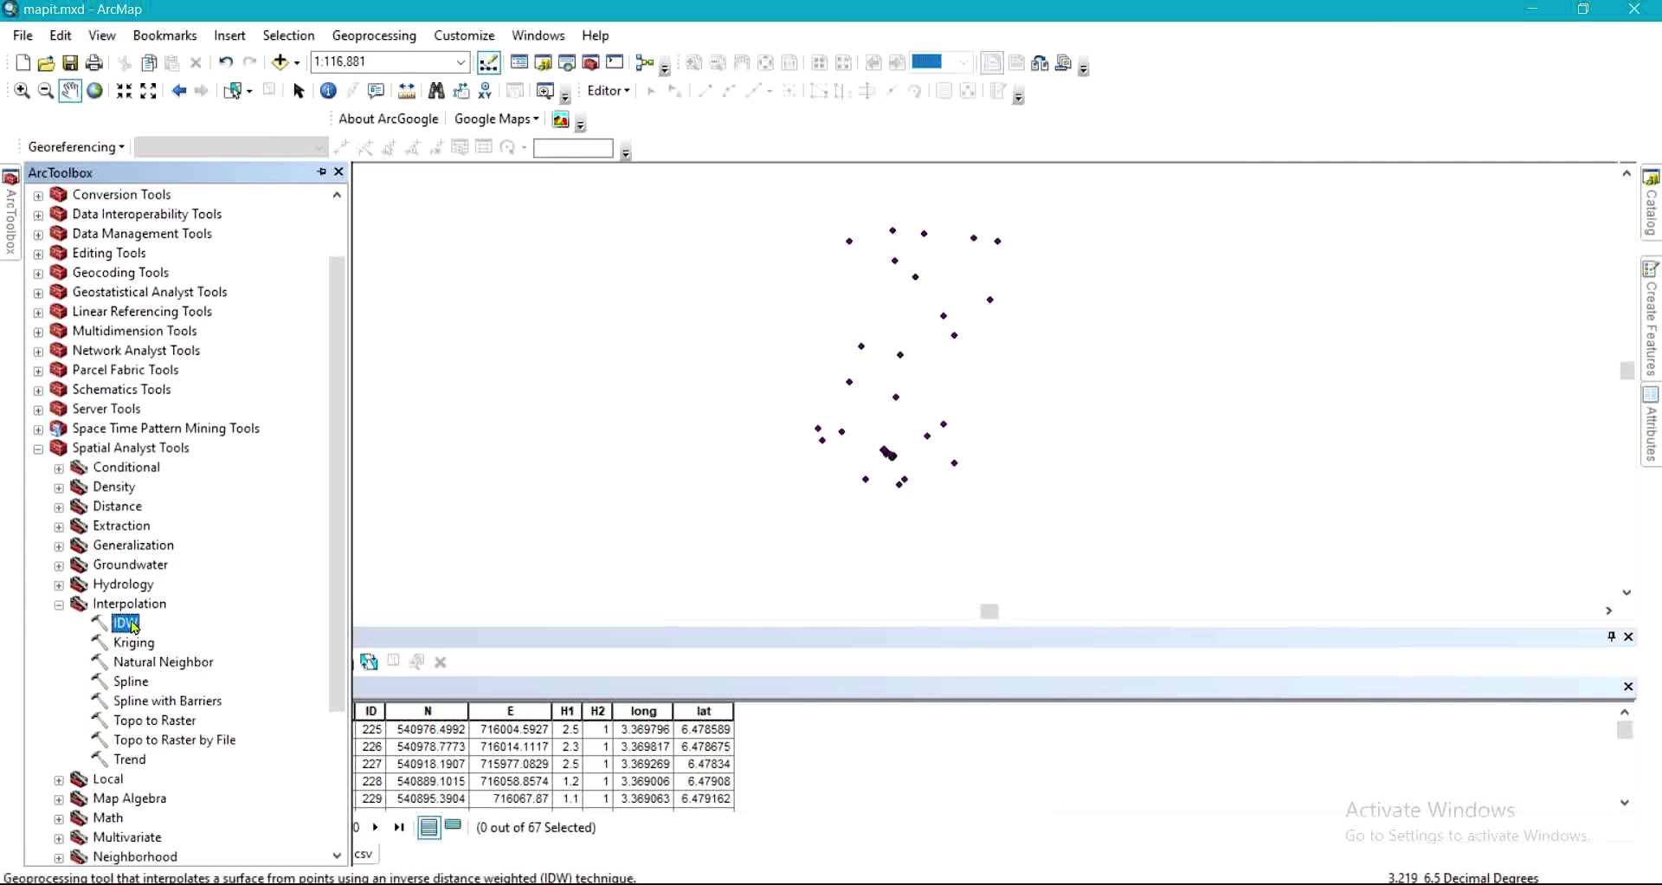
double_click(125, 623)
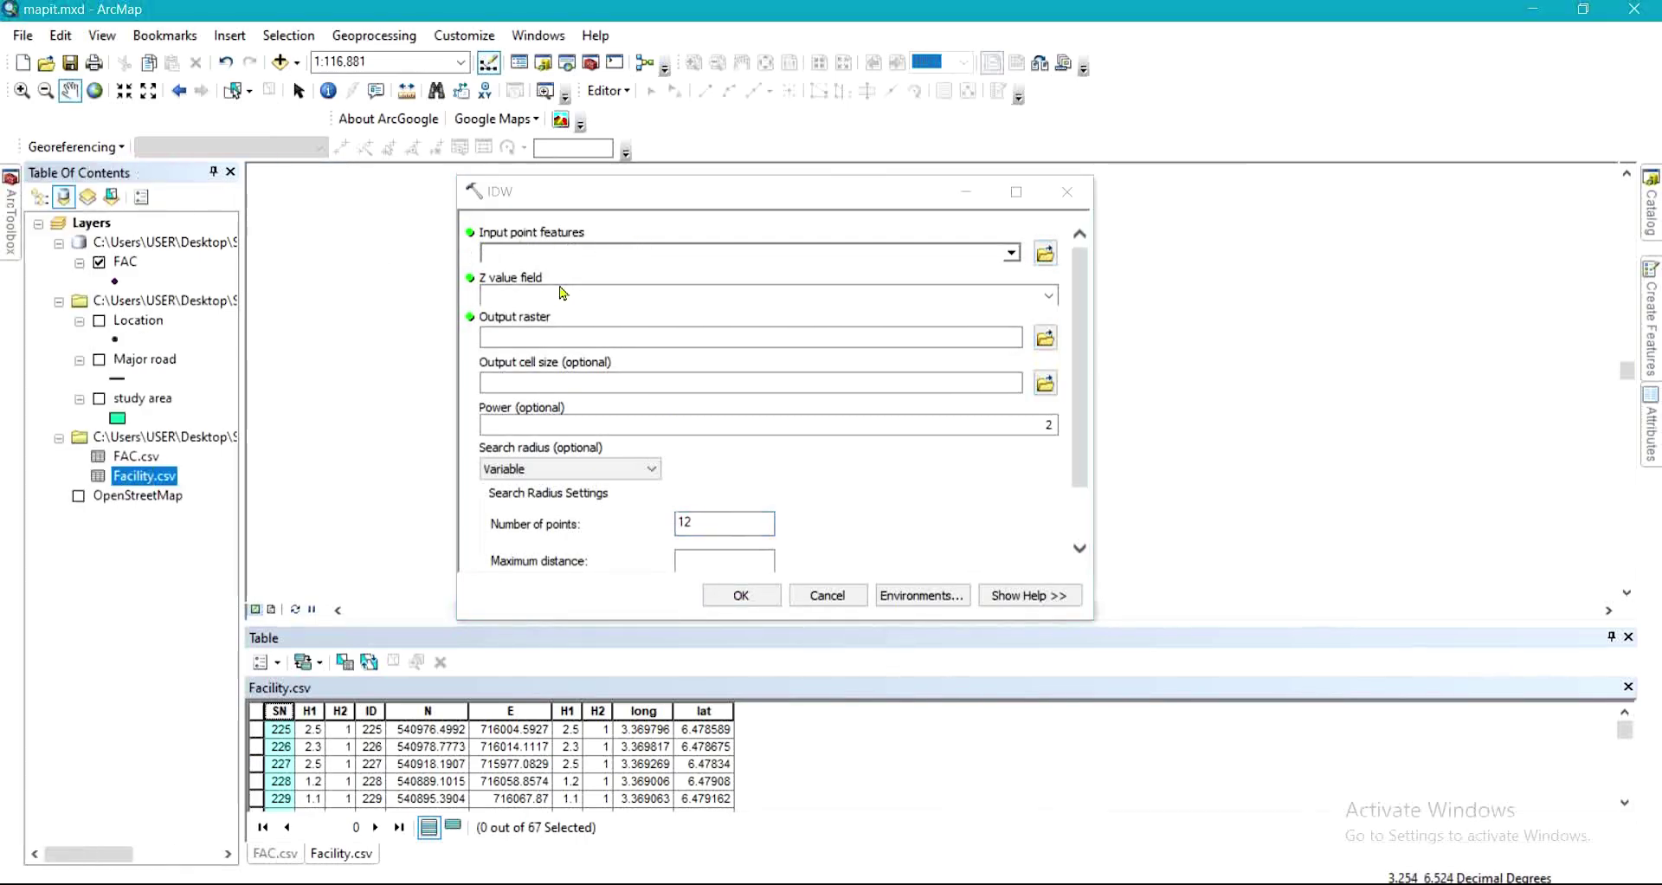
click(1011, 253)
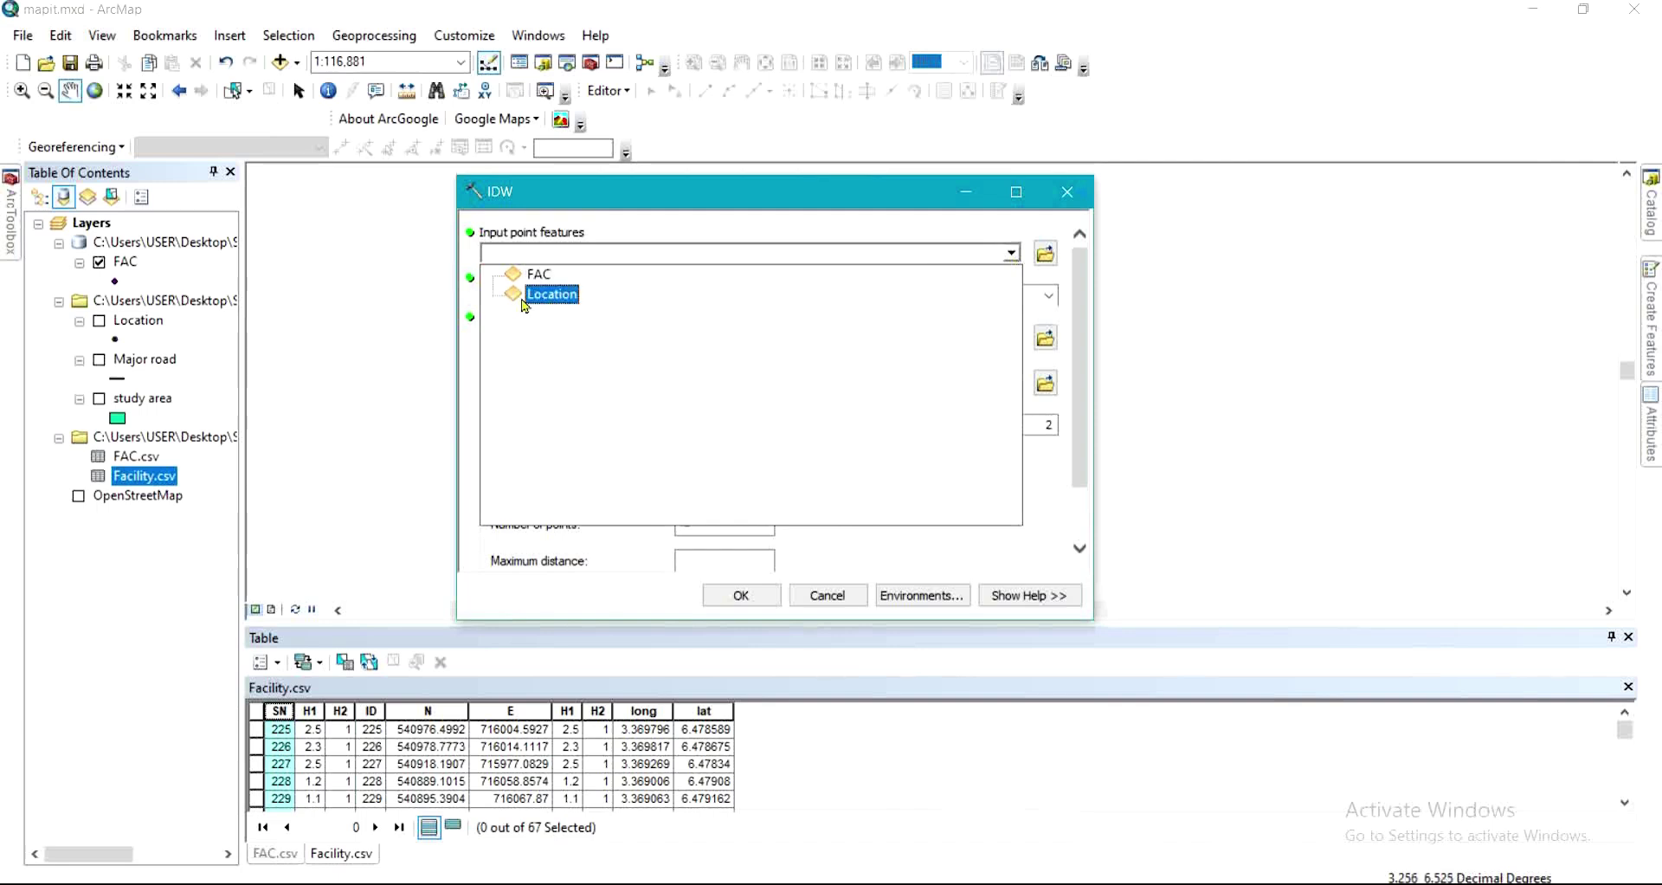
click(543, 275)
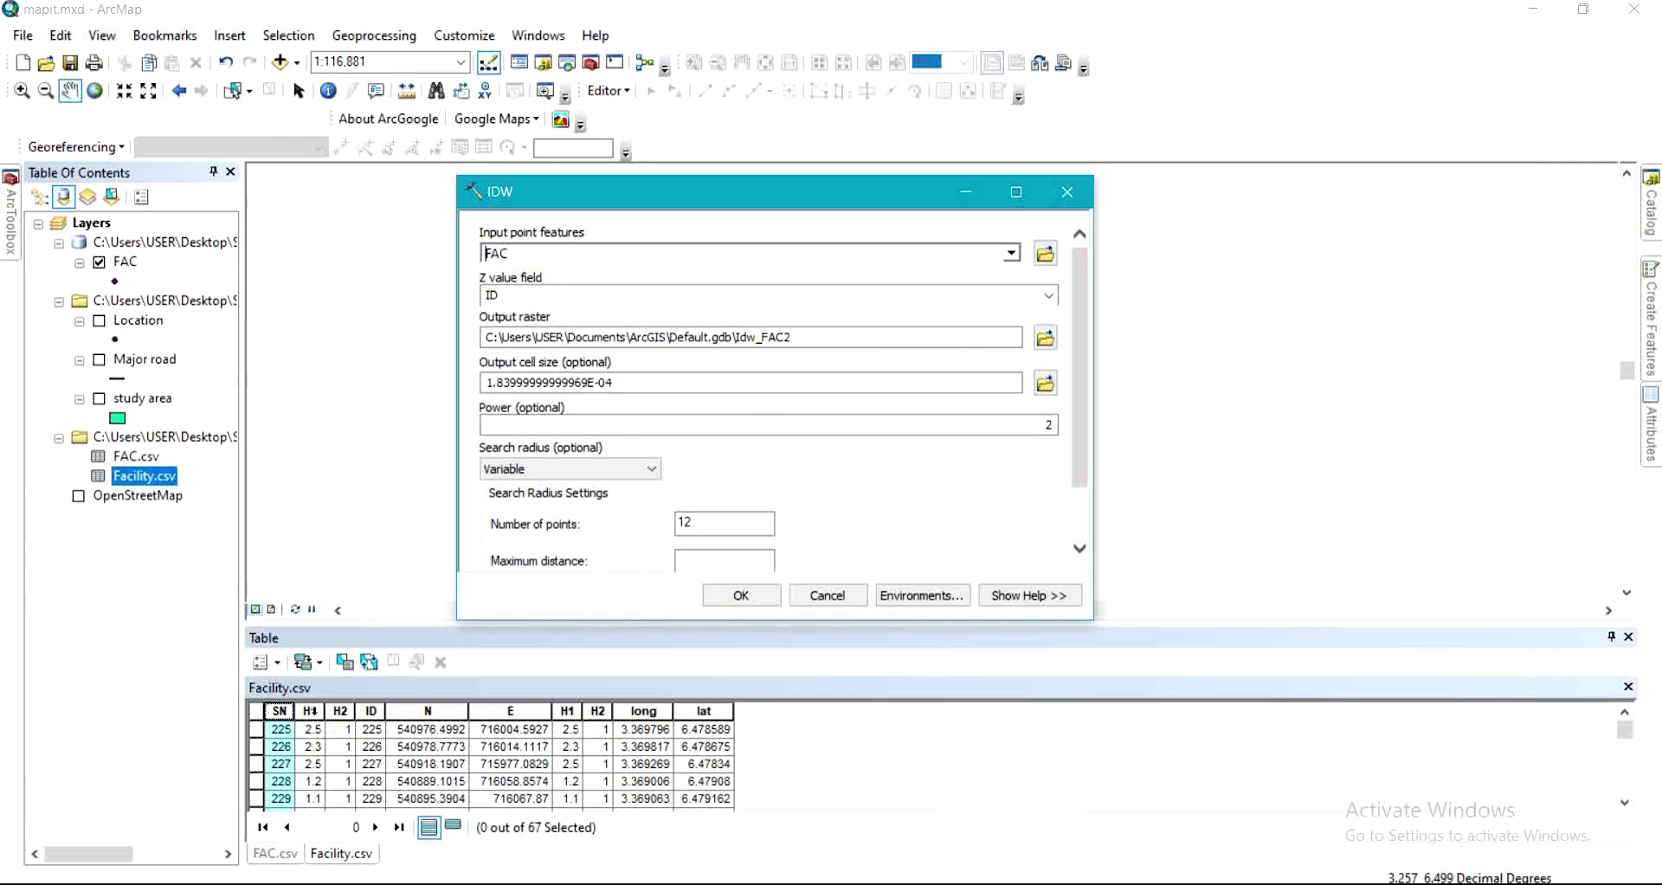
click(1051, 299)
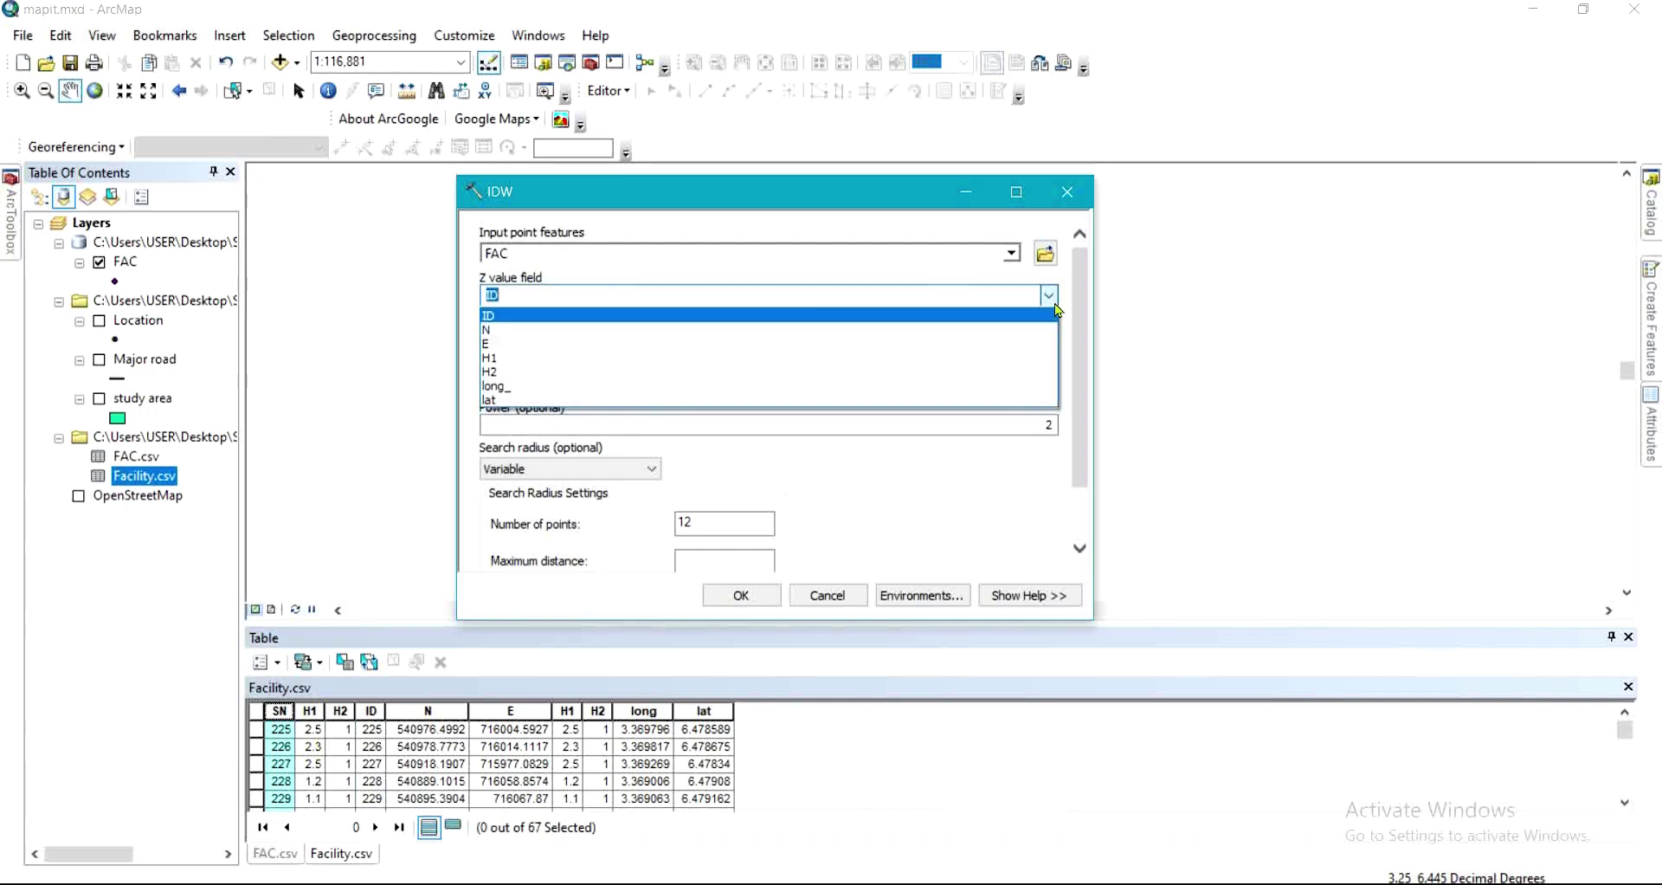
click(608, 358)
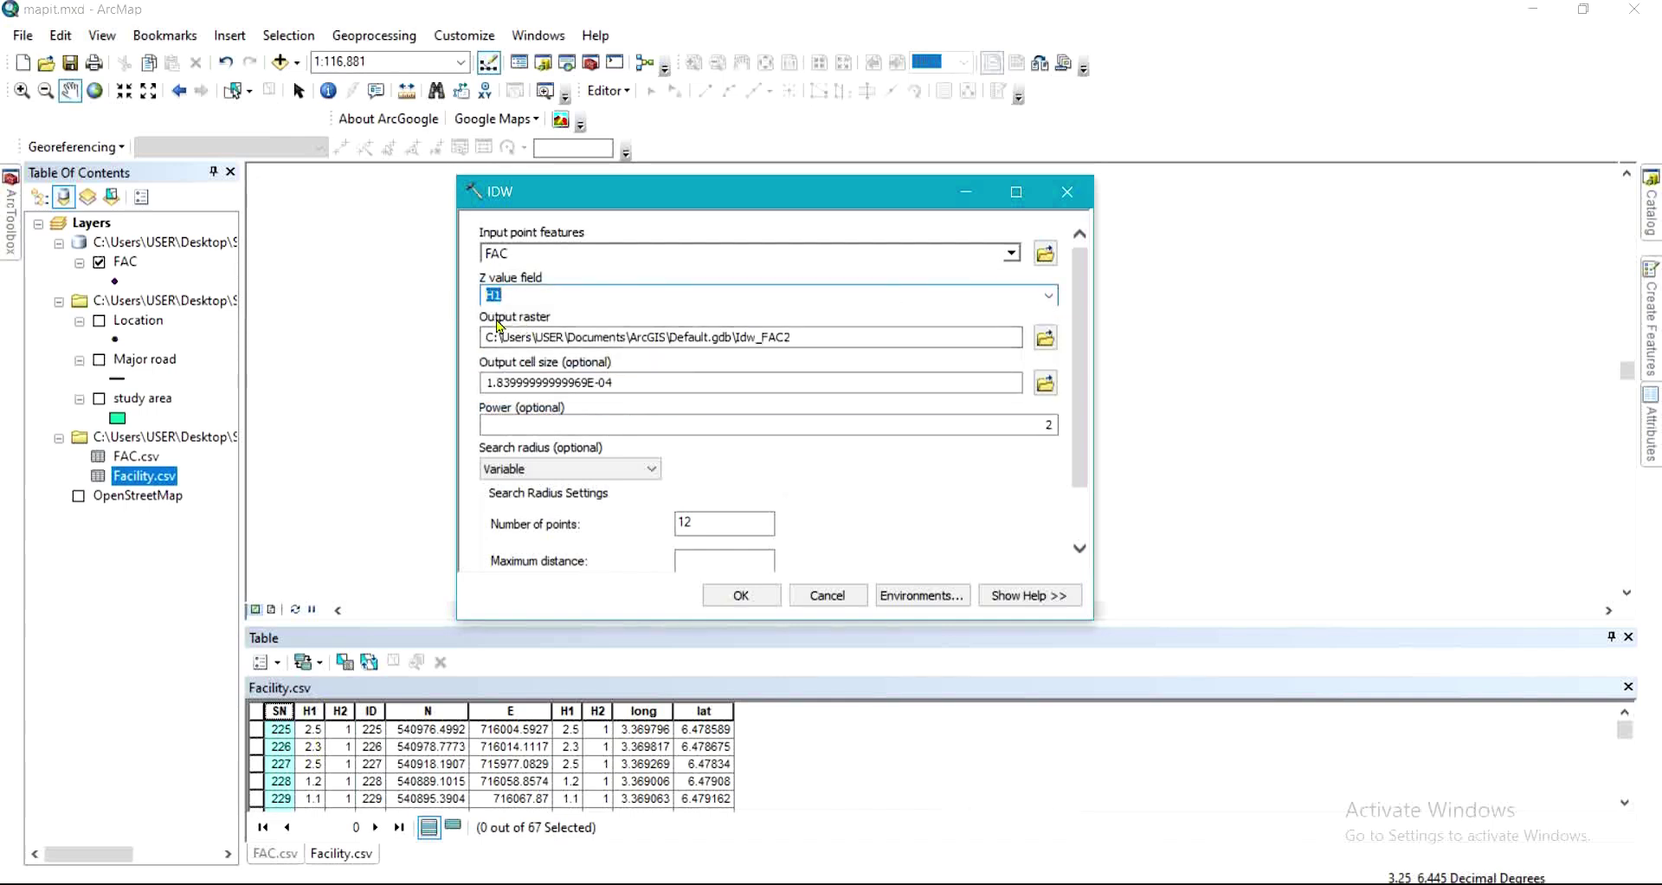
- Name the output raster fac_ex in the Training\Course two folder and run the IDW interpolation
click(1047, 346)
click(1047, 342)
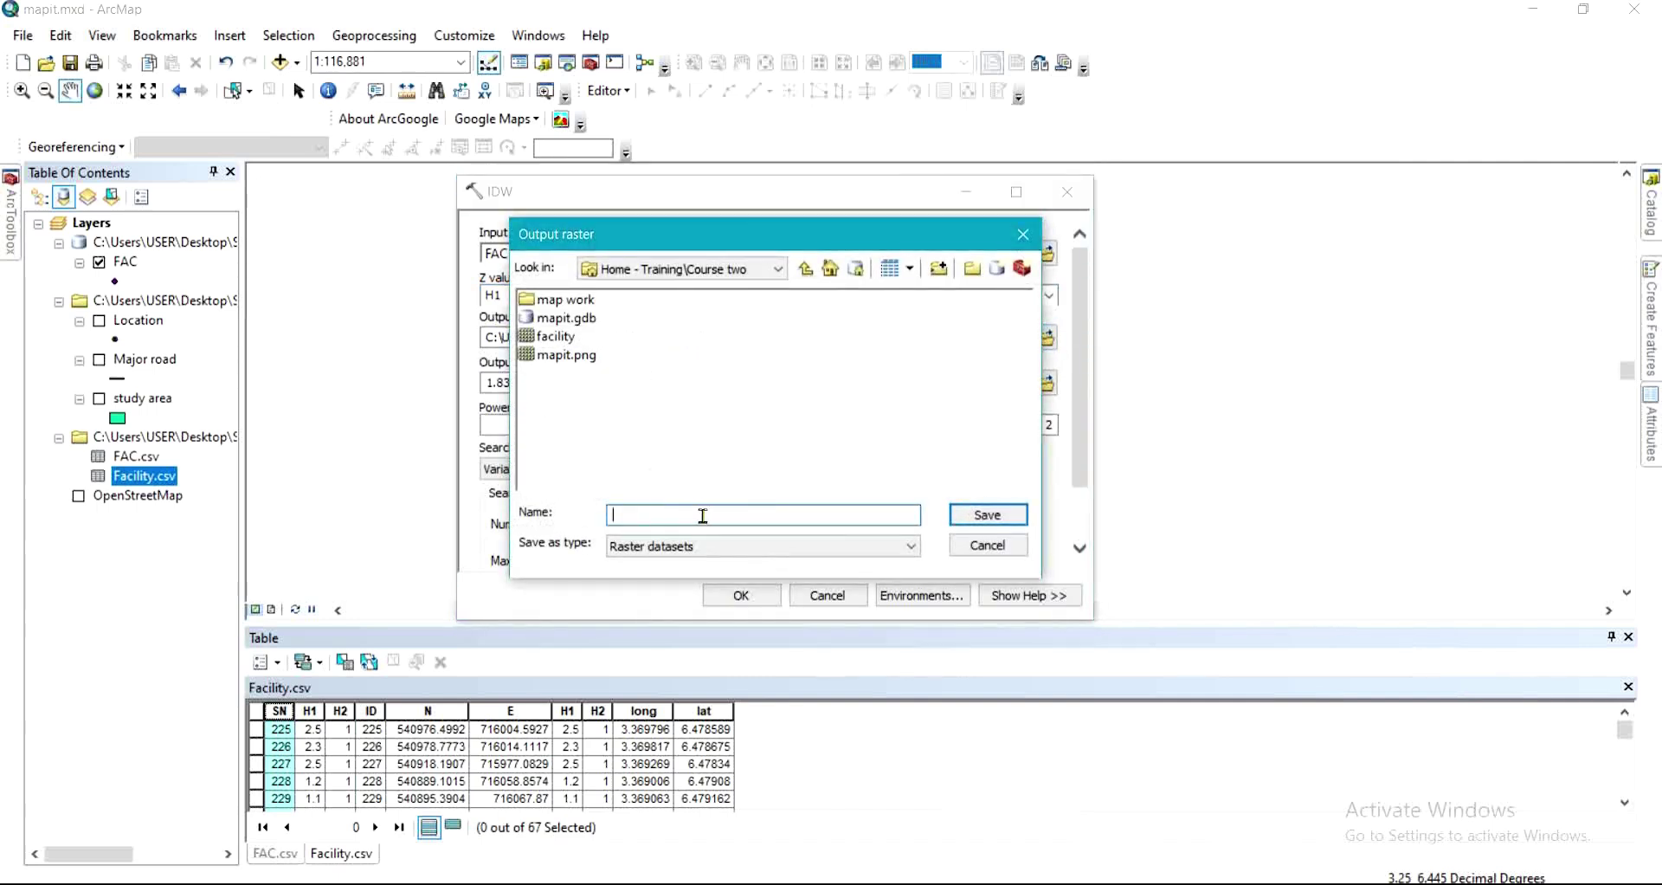
text(fac_ex)
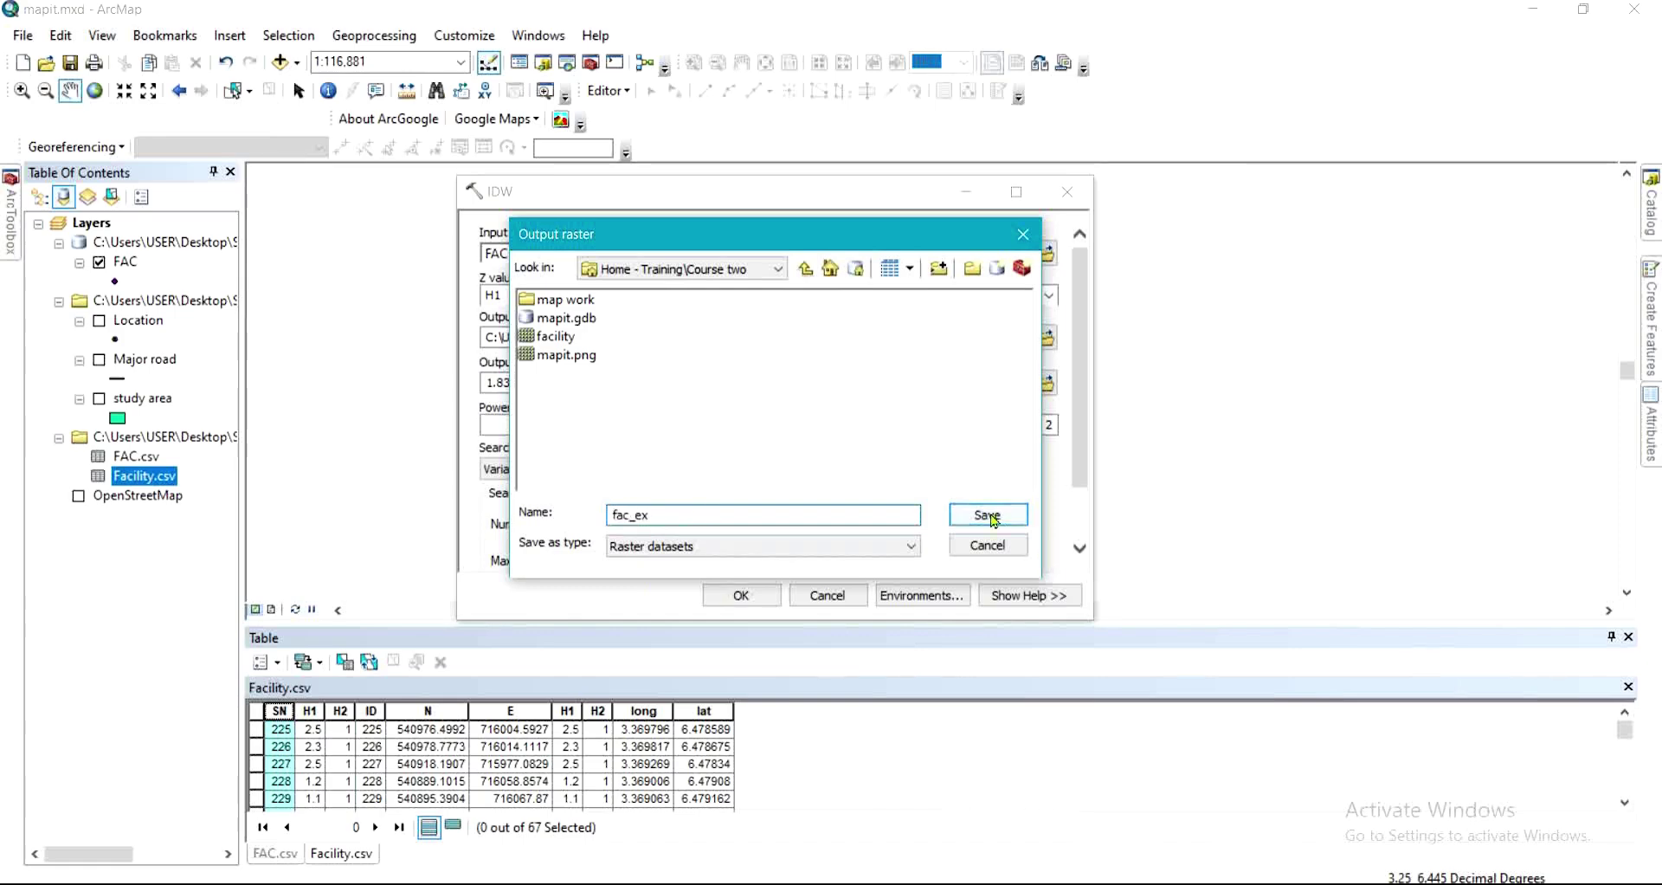
click(988, 516)
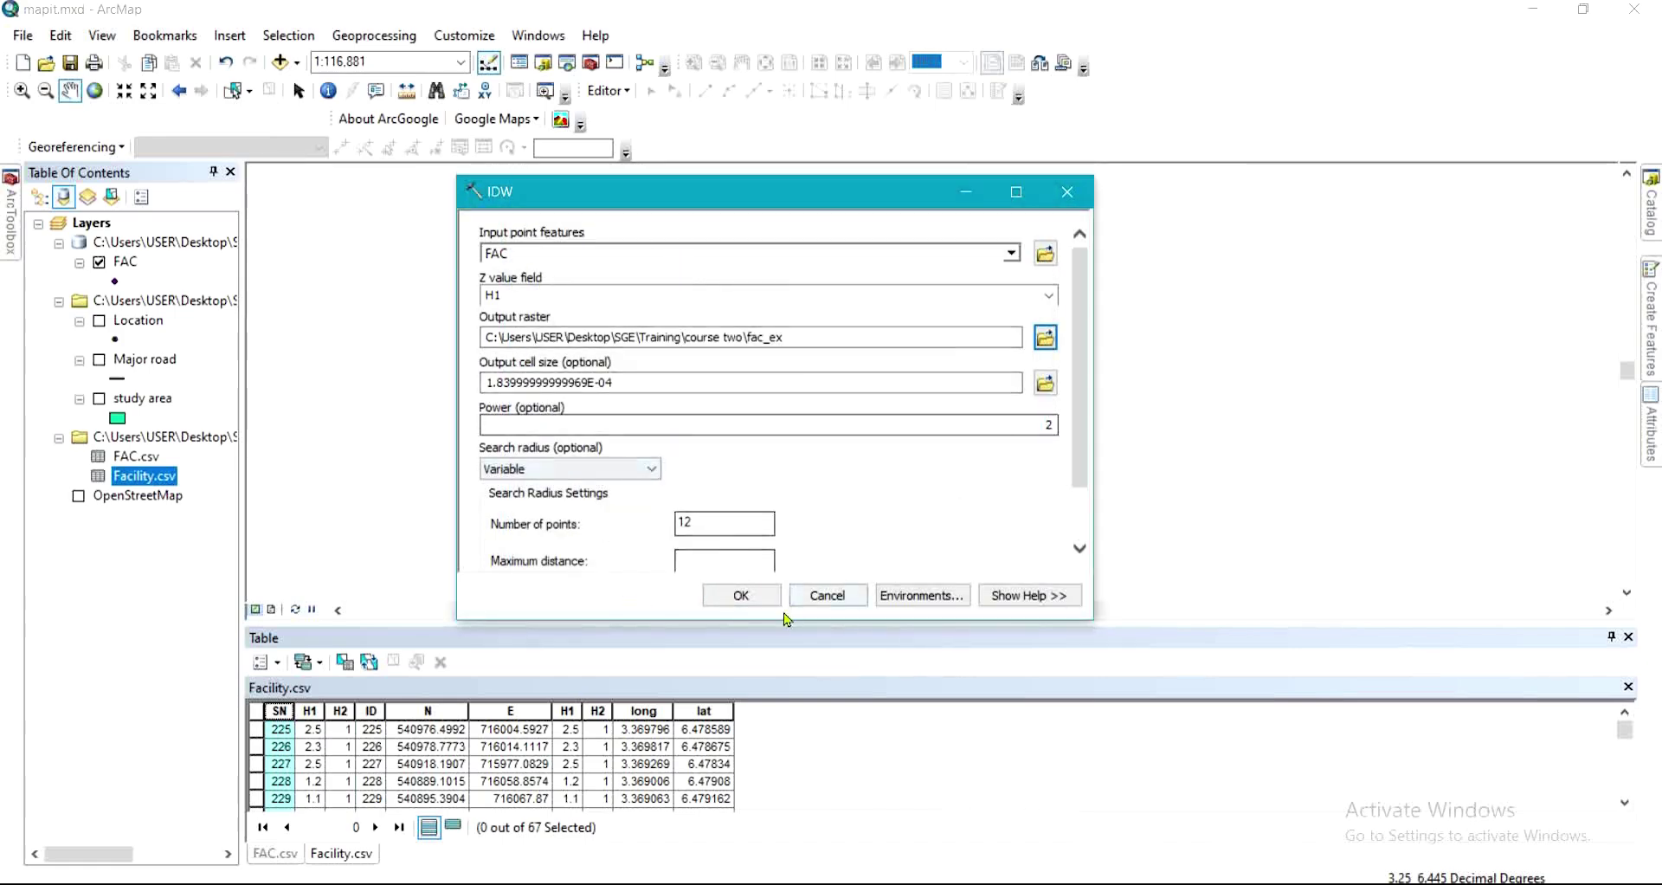
click(750, 604)
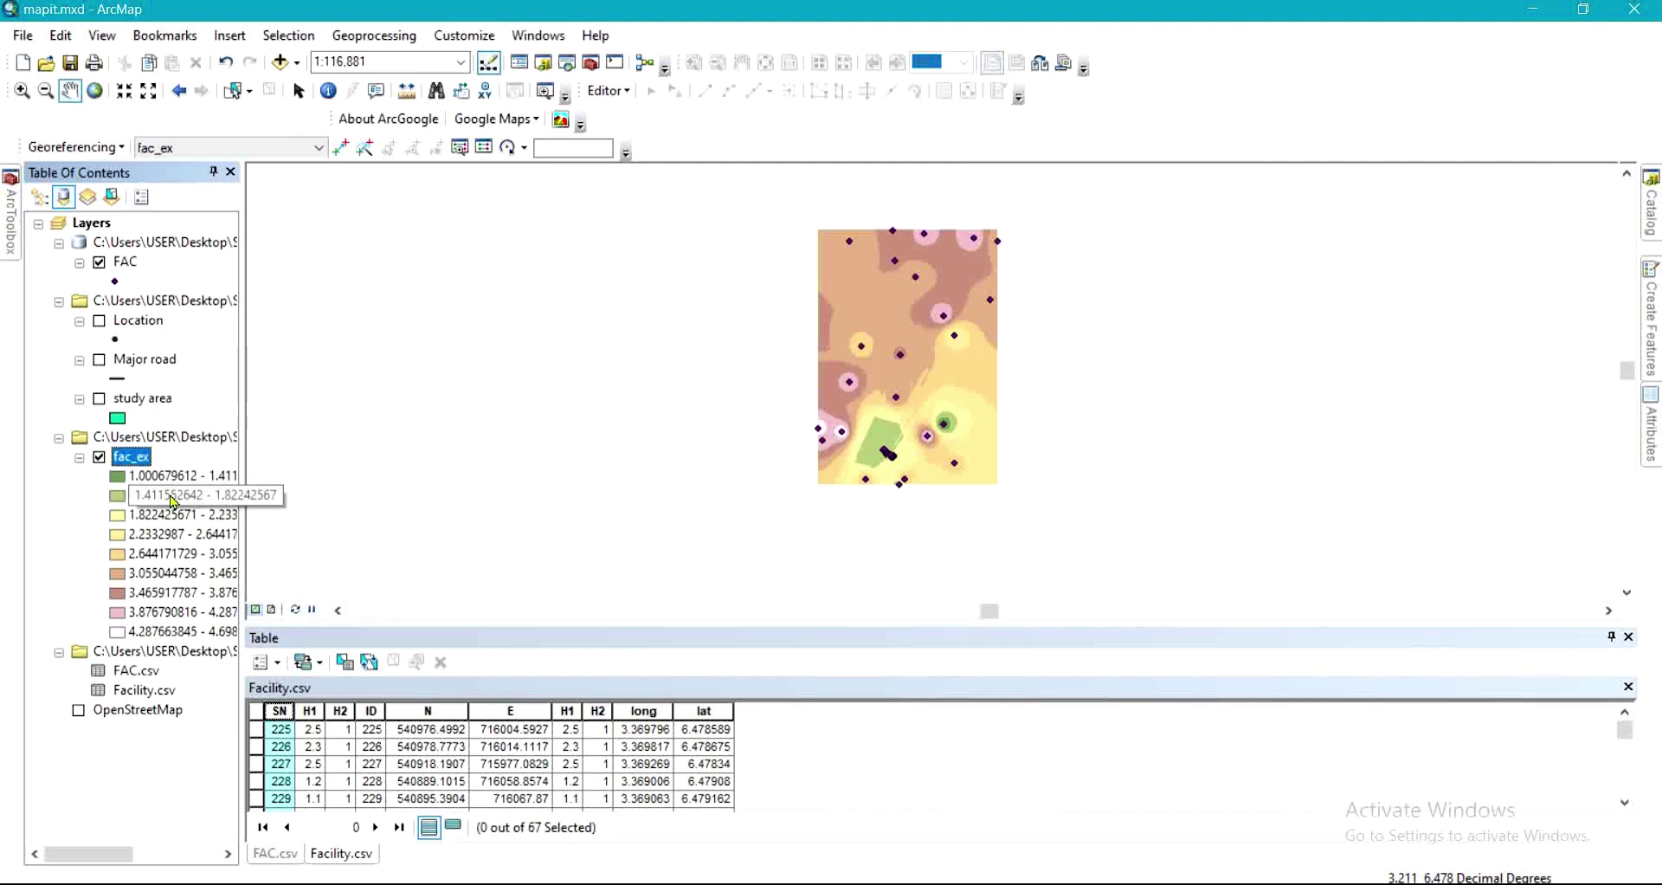
- Change the fac_ex raster's classified symbology to the pale yellow to bright green color ramp
right_click(130, 457)
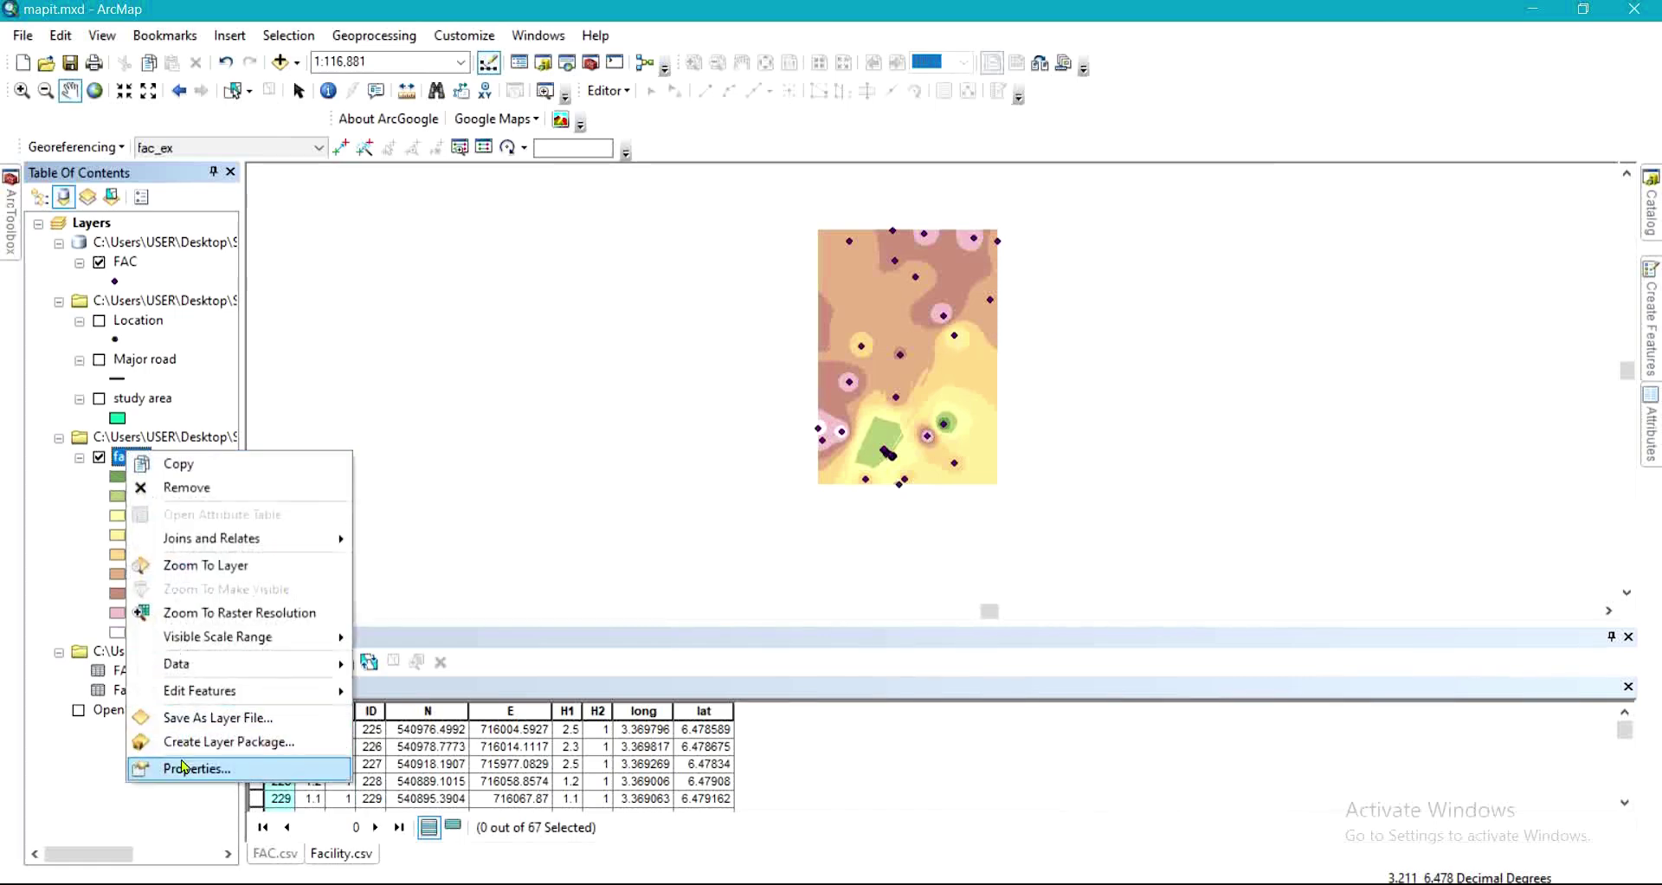
click(192, 767)
click(803, 224)
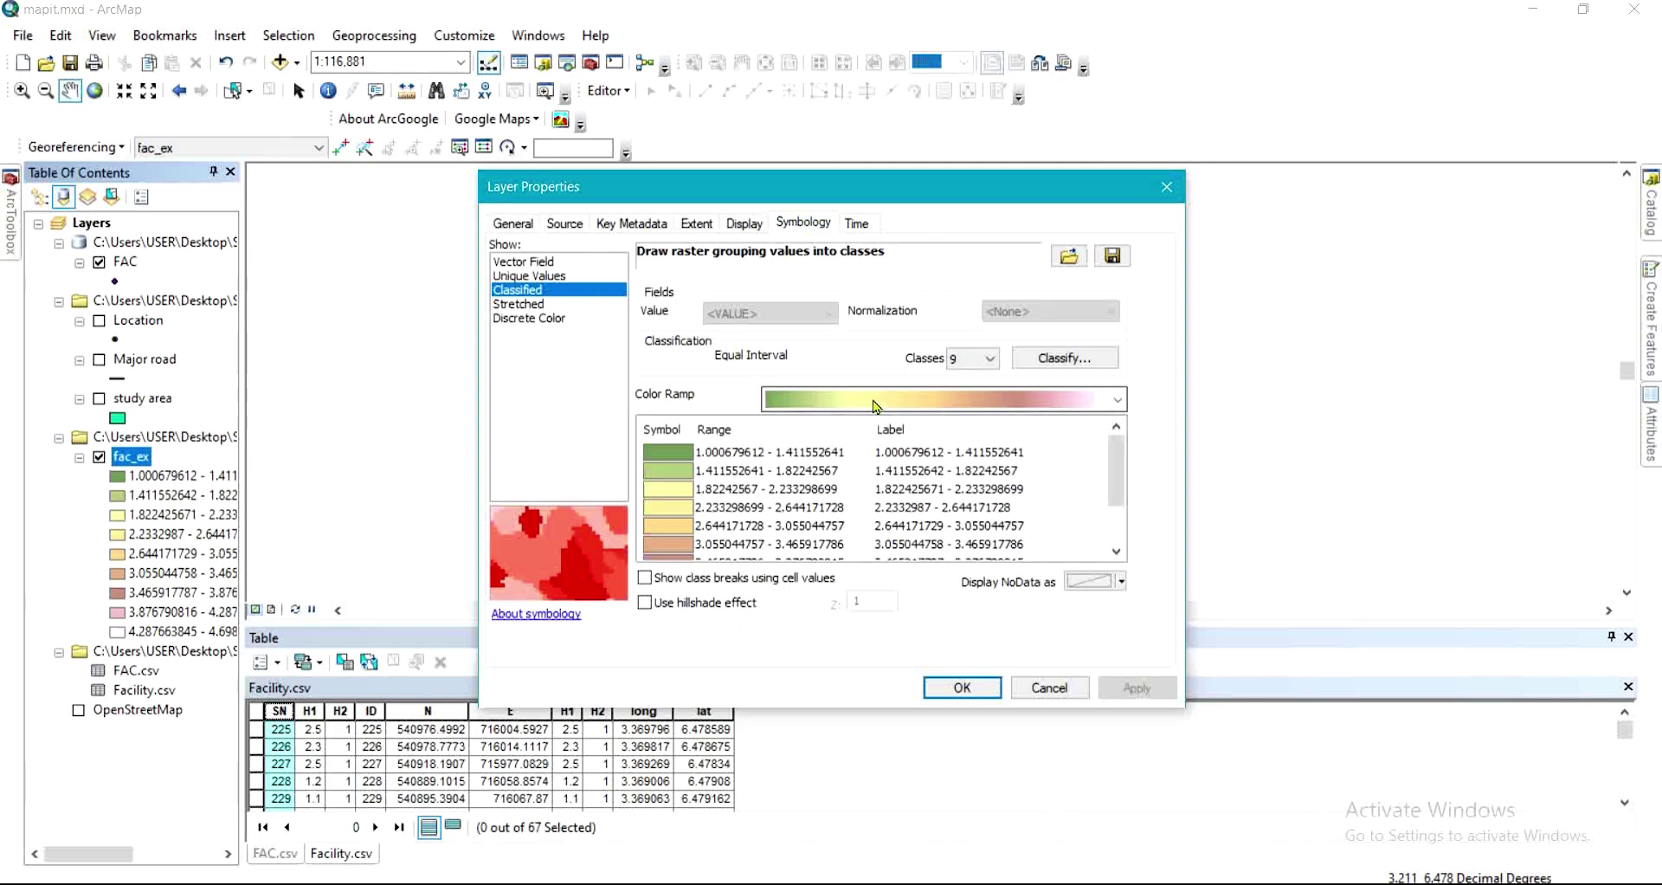
click(877, 406)
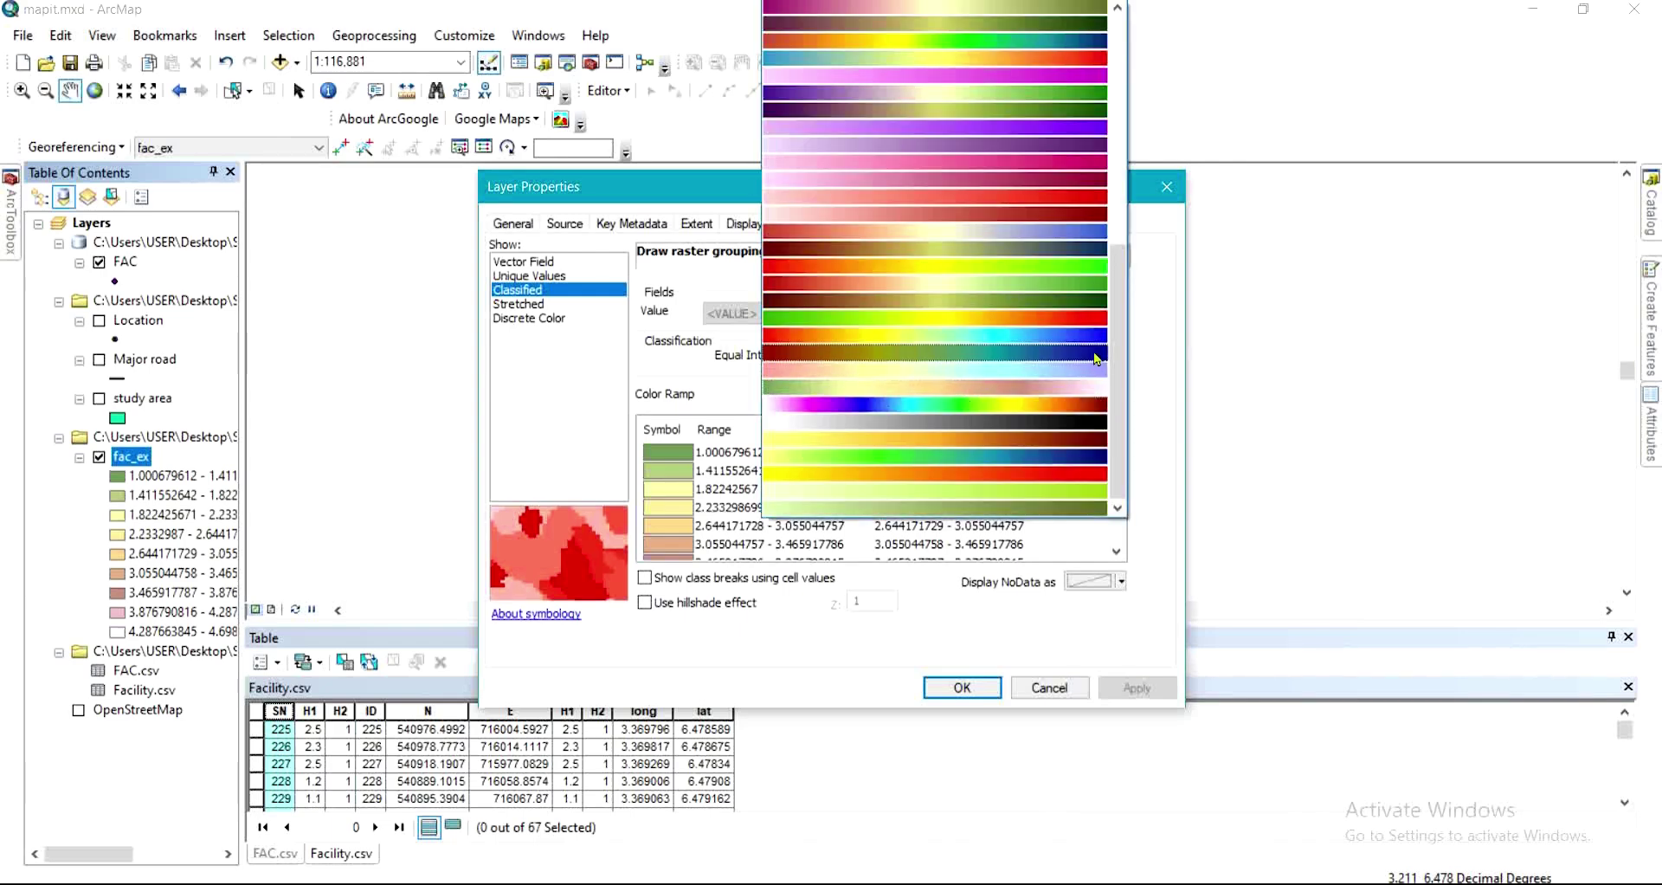
click(955, 491)
click(1117, 688)
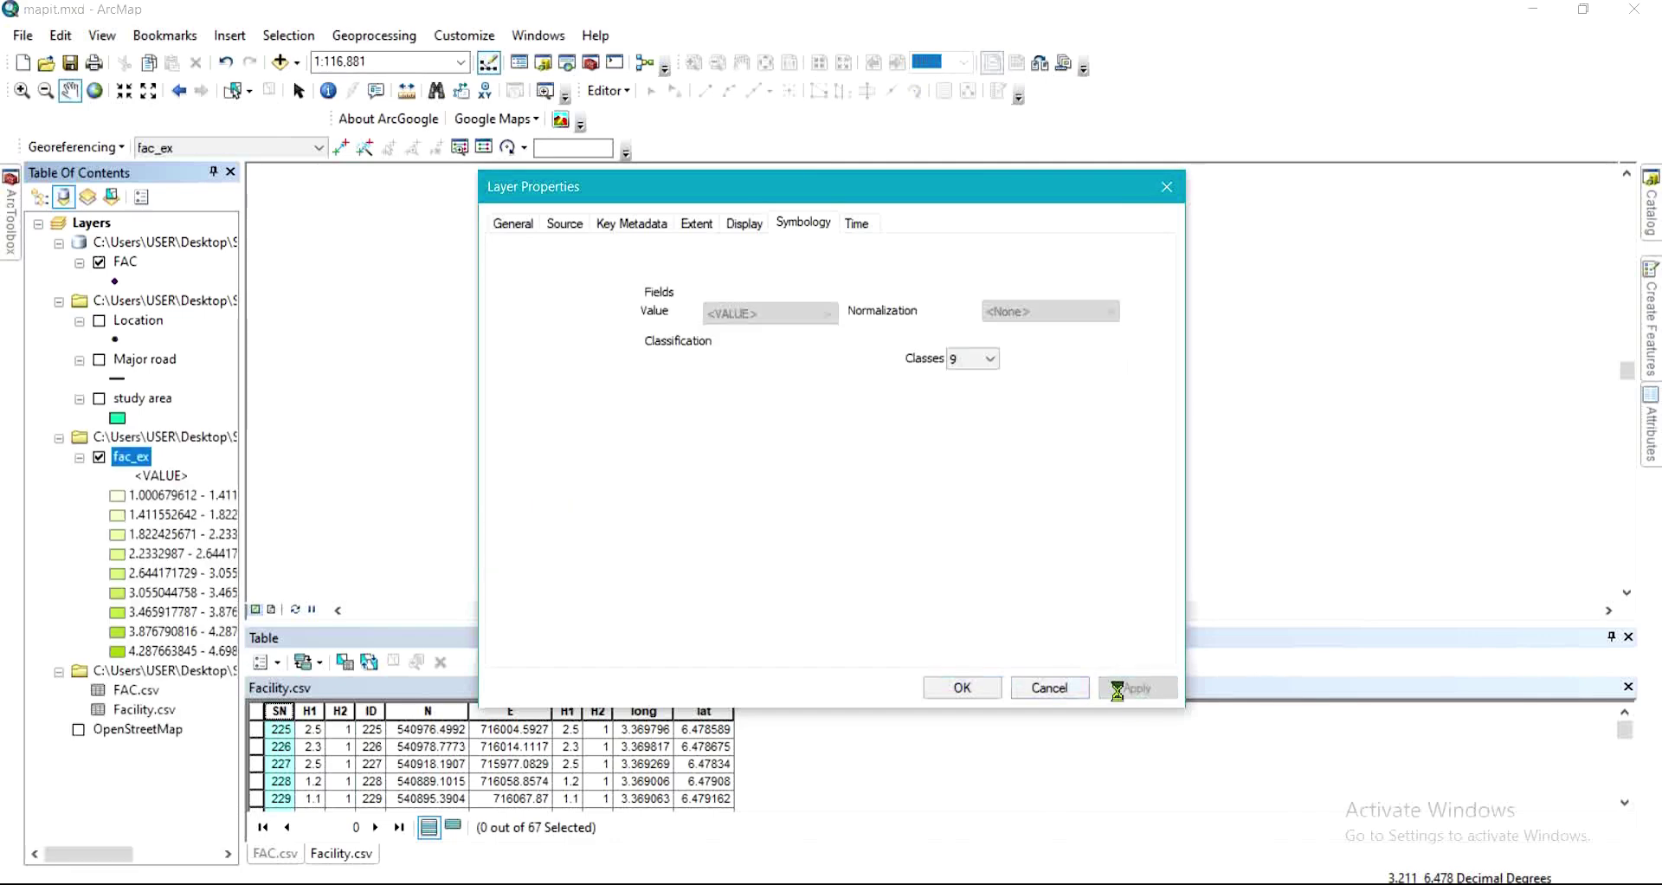
click(962, 687)
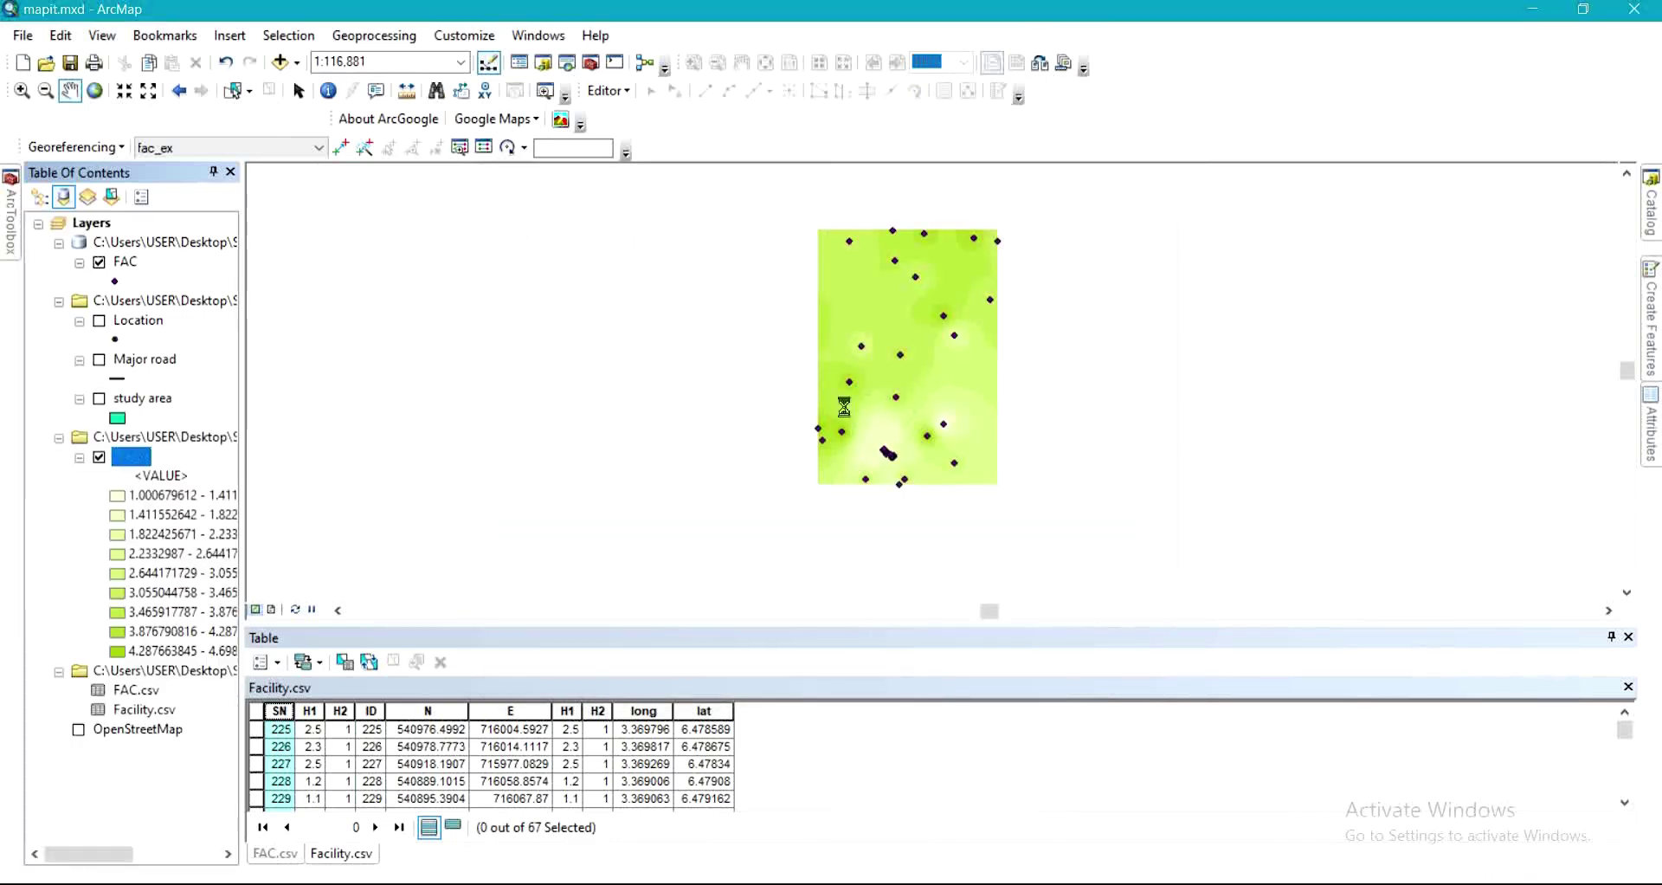